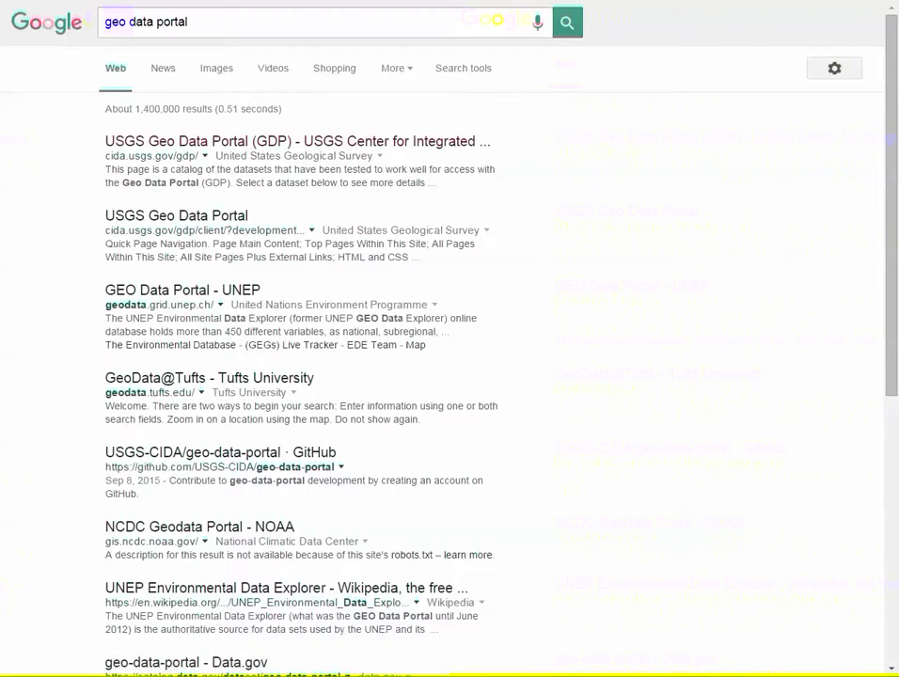
Go to the USGS Geo Data Portal, search the catalog for 'prism' and view the PRISM Monthly Climate dataset
click(298, 141)
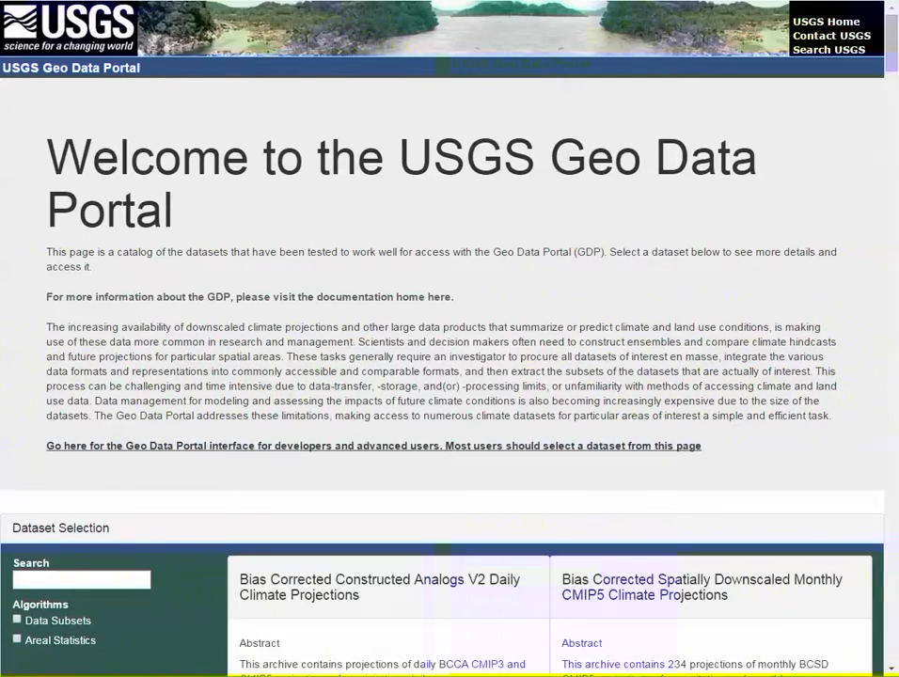
scroll(442, 376, down, 2)
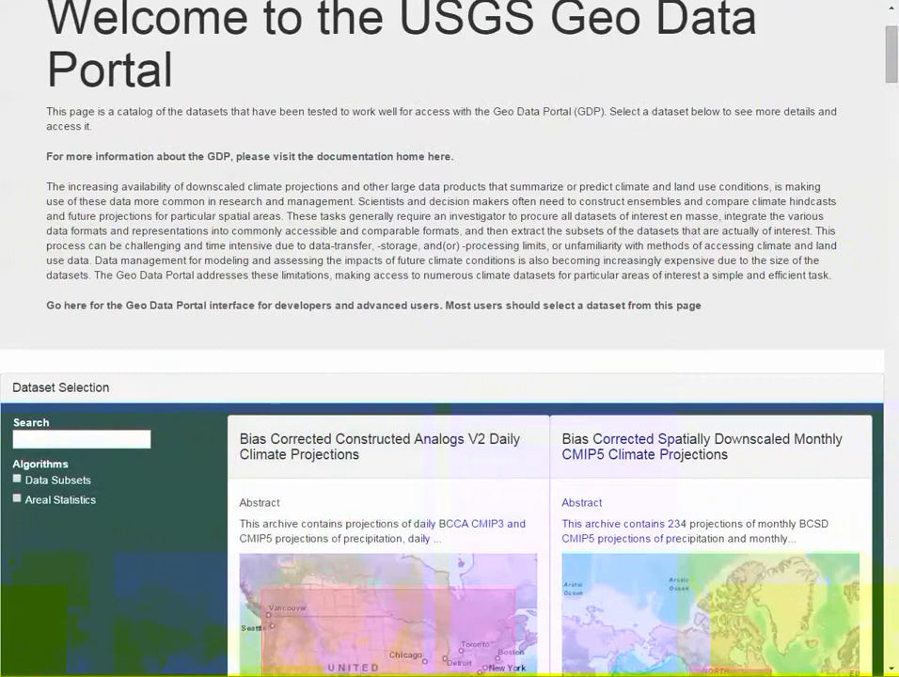
scroll(442, 376, down, 2)
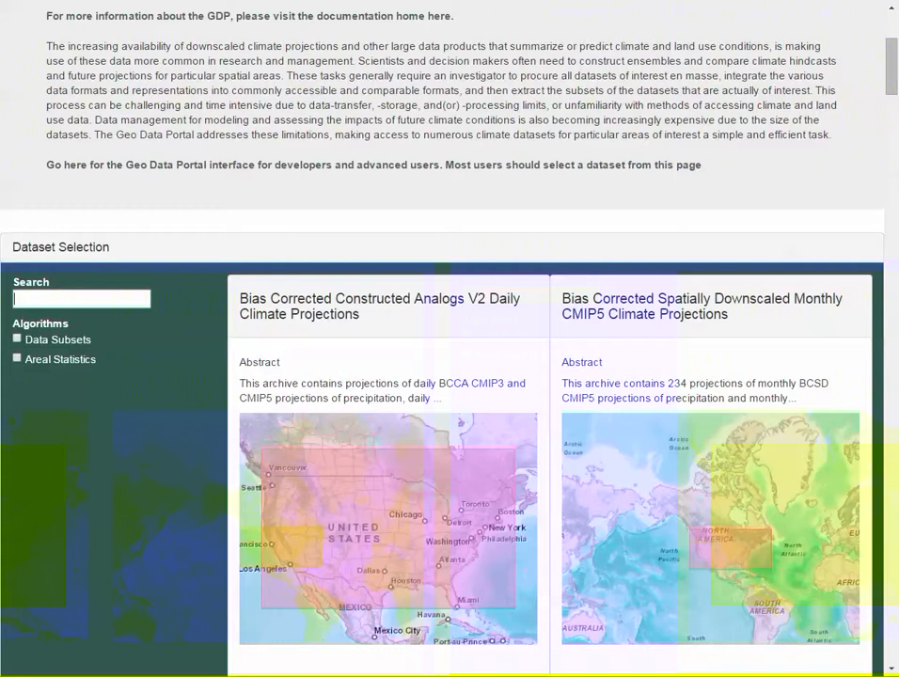
text(prism)
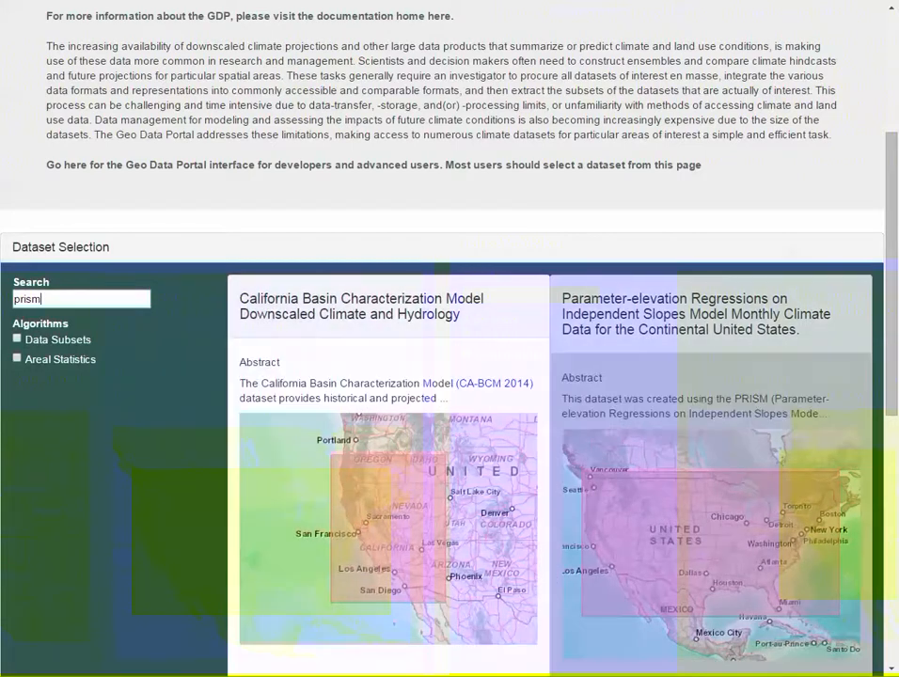
click(710, 451)
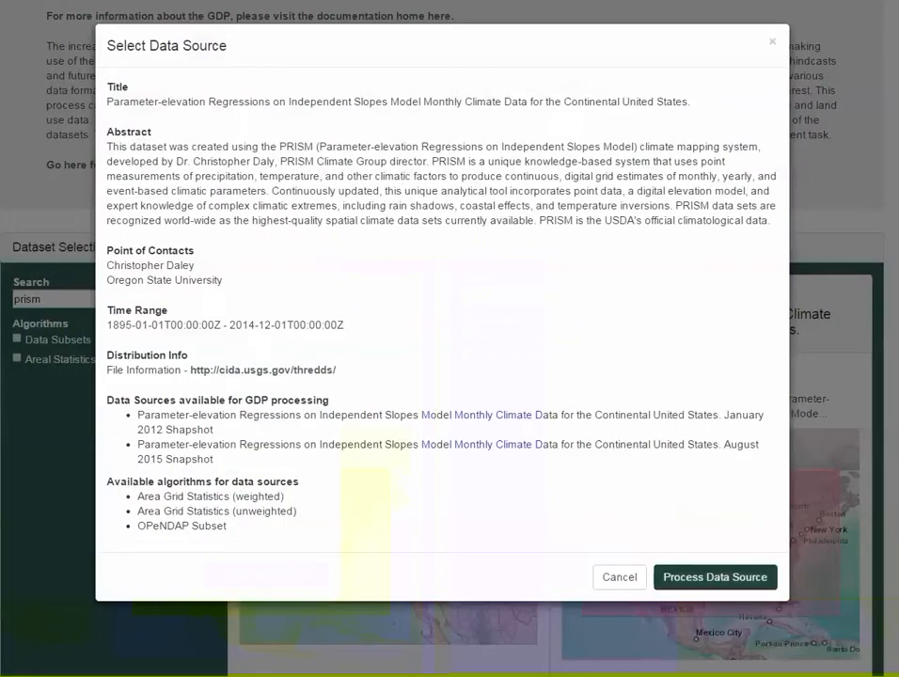
Start processing the PRISM data source and bring up its spatial area-of-interest editor
click(716, 578)
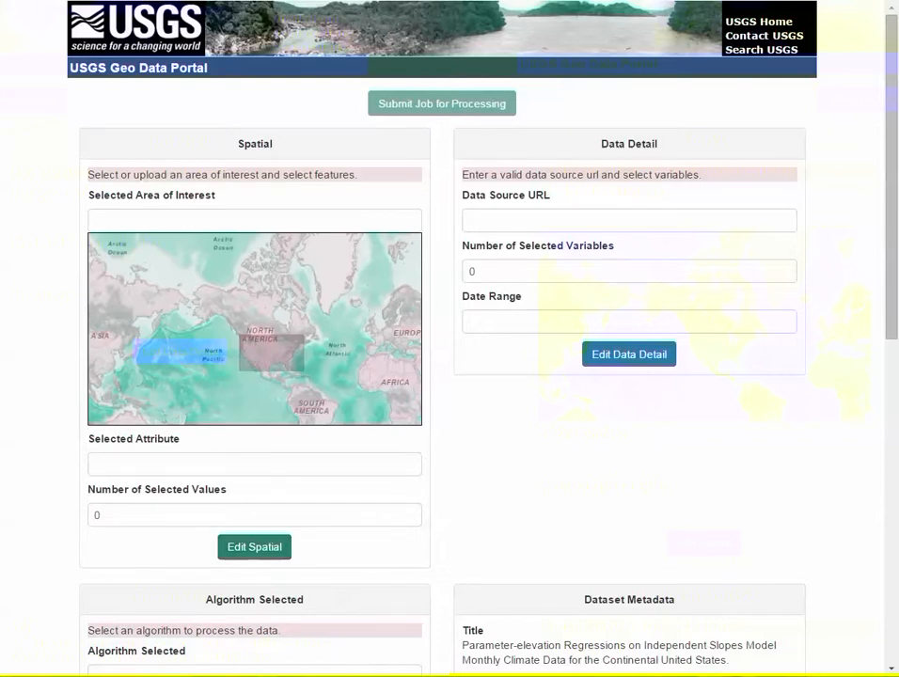
click(254, 546)
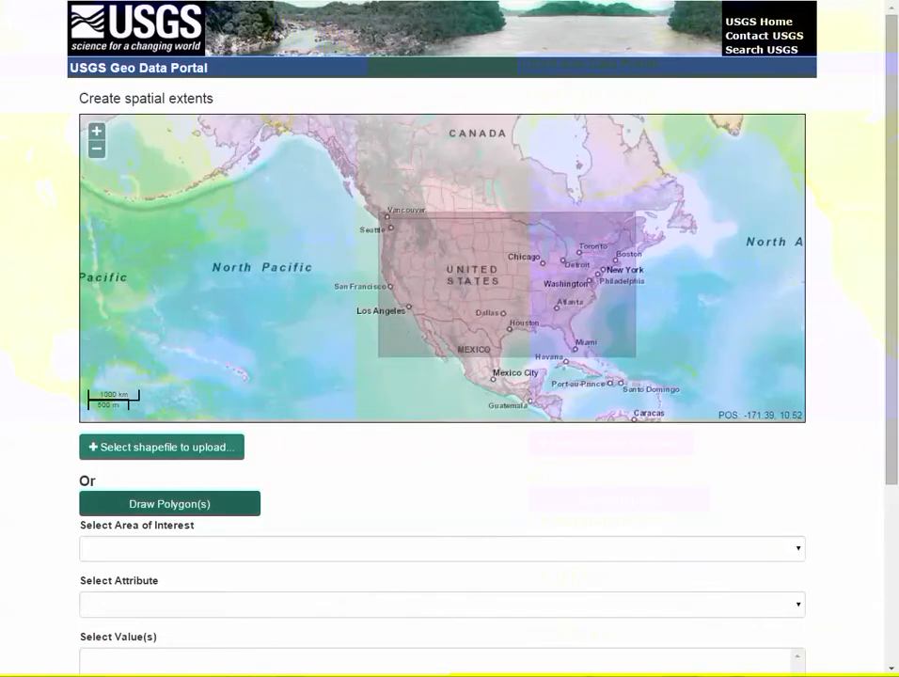
Sketch a polygon over the United States, then abandon it in favour of a shapefile upload
click(169, 503)
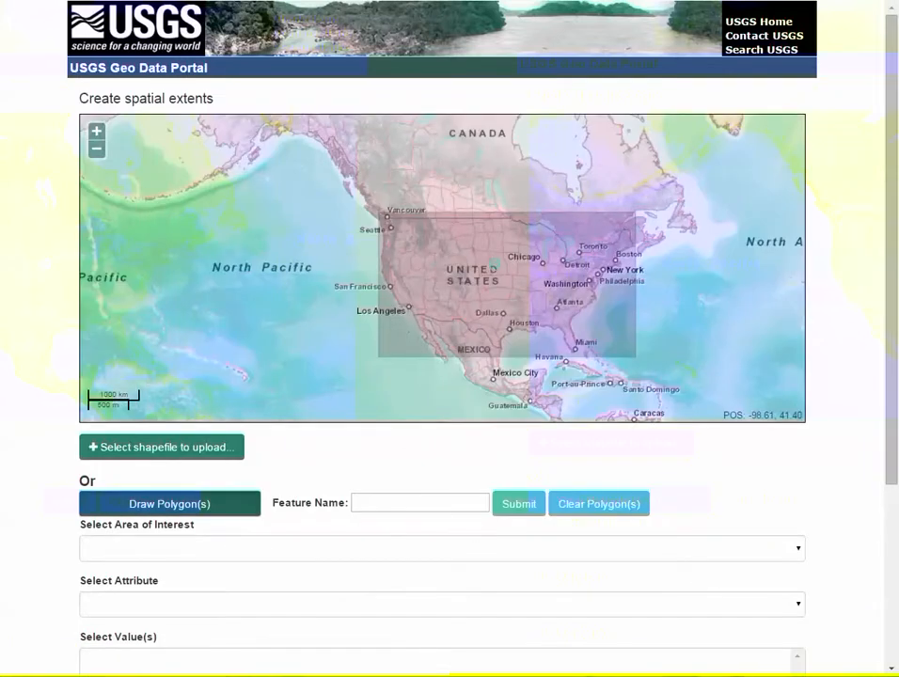
click(491, 252)
click(453, 284)
click(506, 300)
double_click(515, 278)
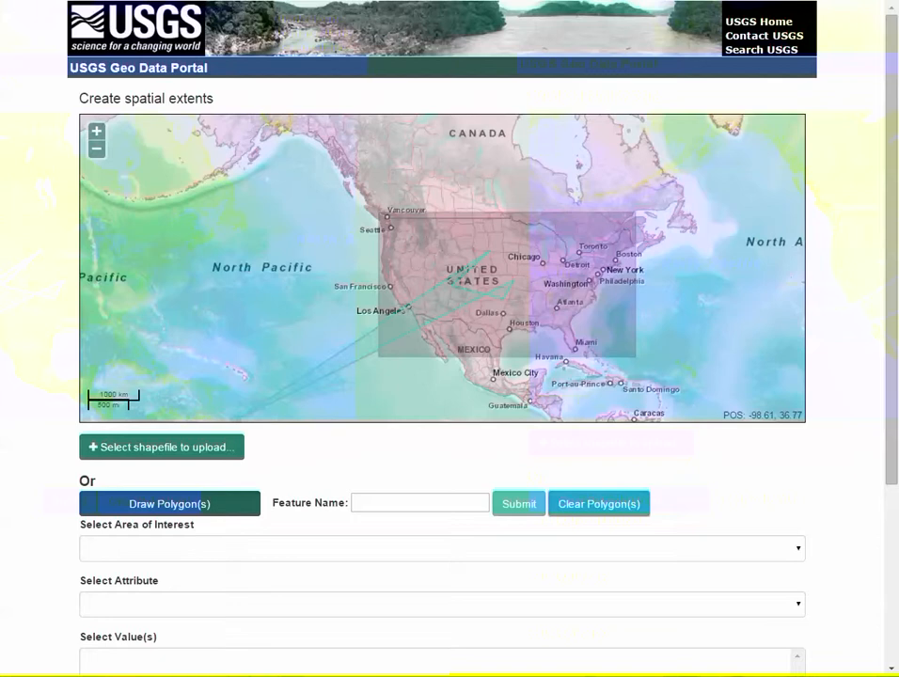
double_click(472, 279)
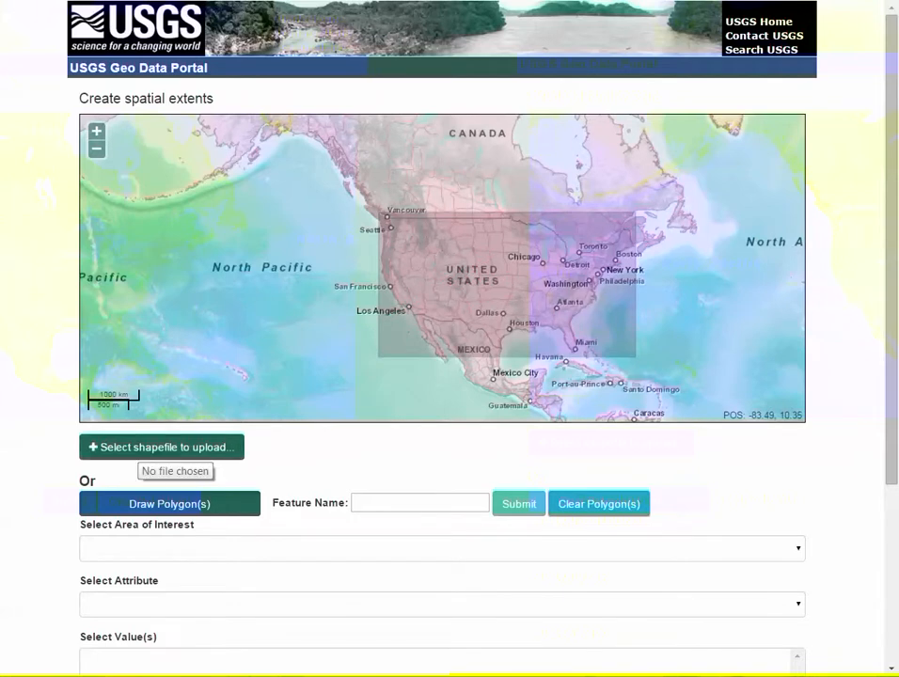
click(162, 448)
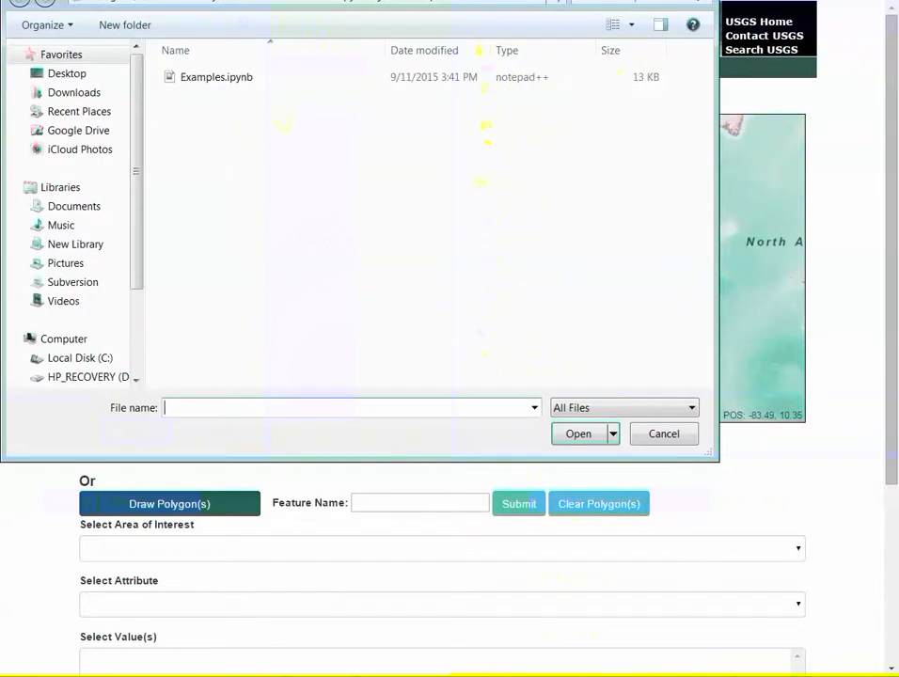
Upload OKCNTYD.zip from the Downloads folder as the area of interest
click(74, 92)
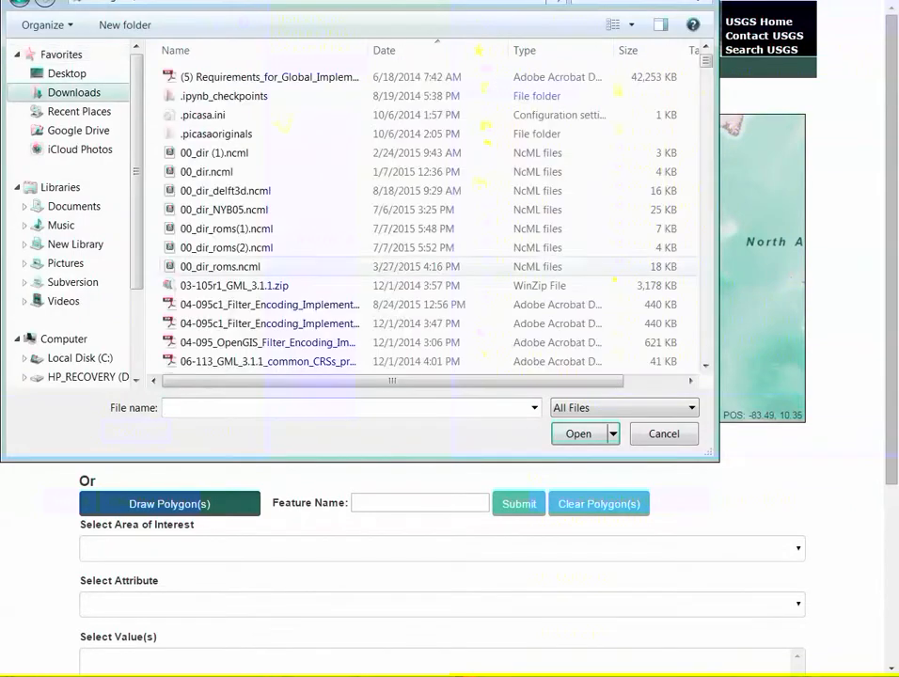
text(O)
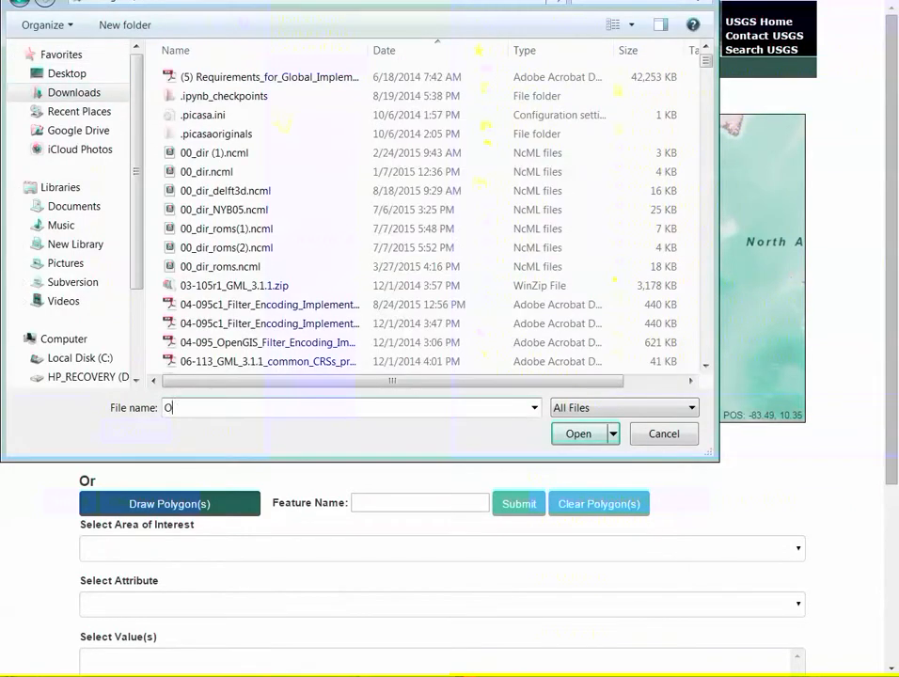
text(K)
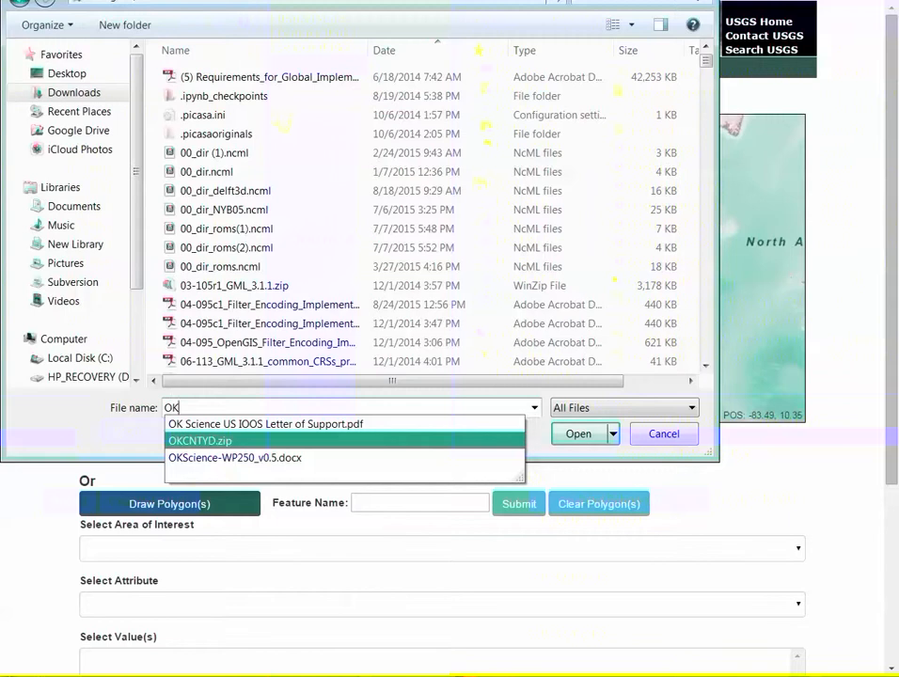
click(199, 440)
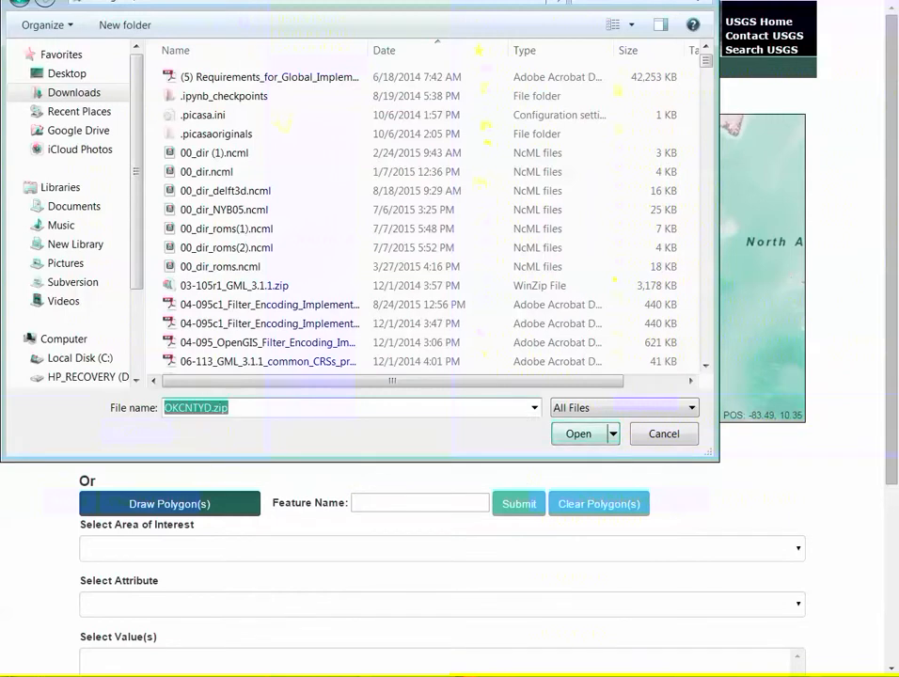
key(Return)
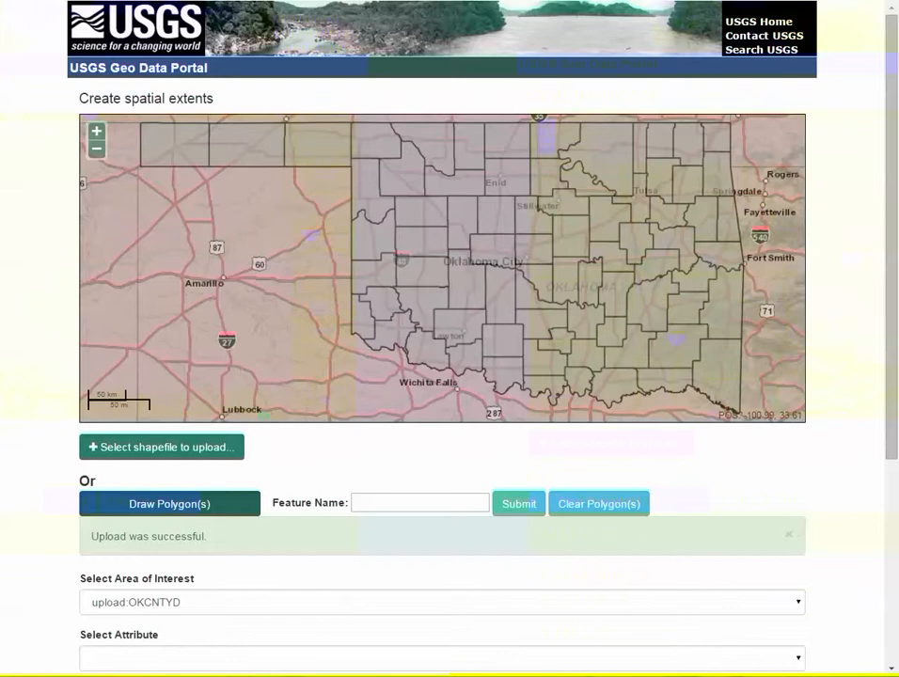
Use attribute DESCRIP and select only Woodward county as the area of interest
scroll(450, 338, down, 1)
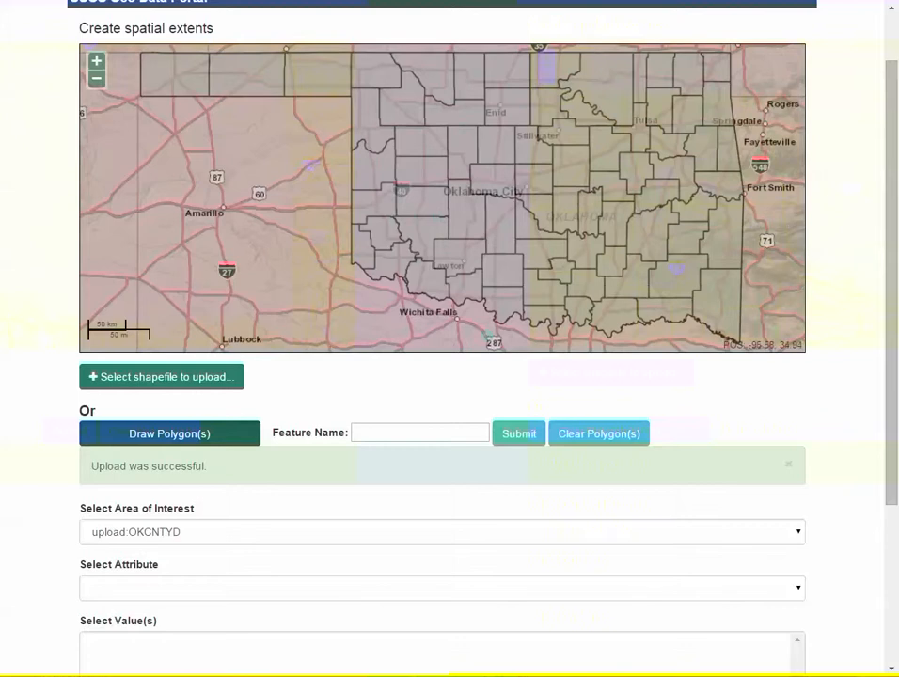
click(442, 588)
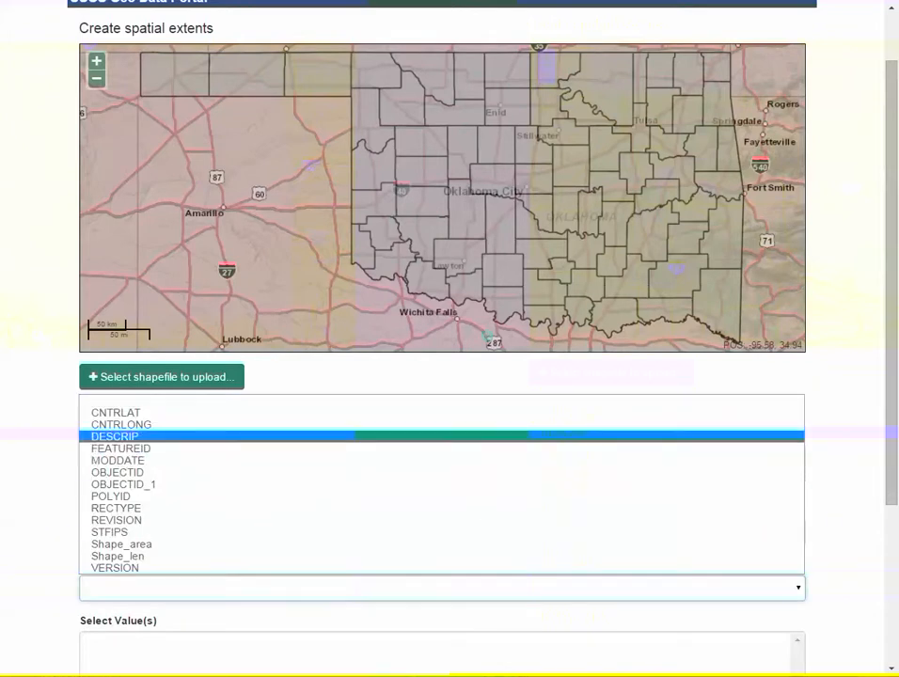
click(442, 436)
scroll(442, 436, down, 1)
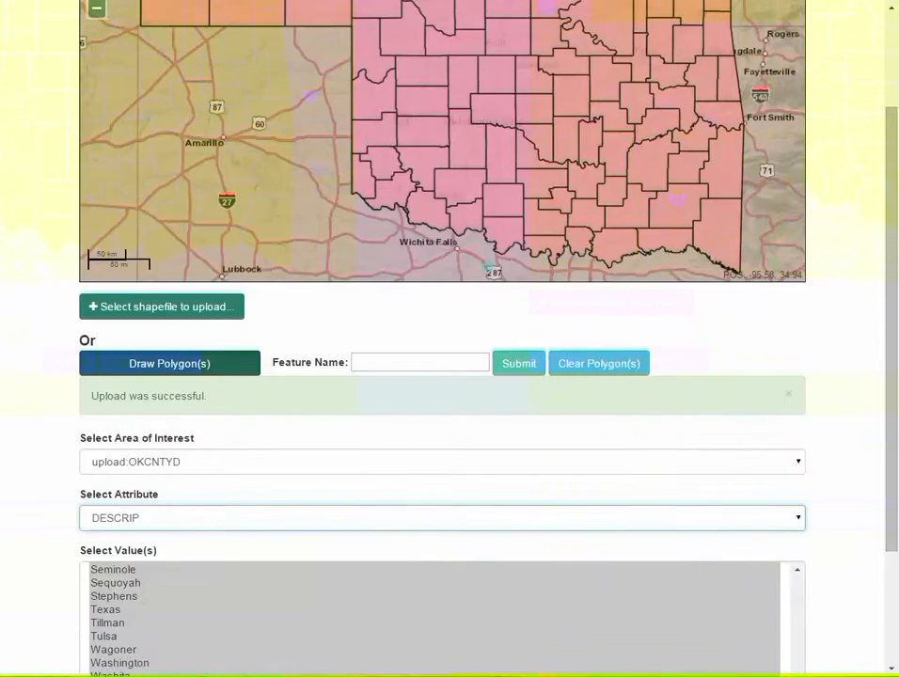
scroll(442, 376, down, 2)
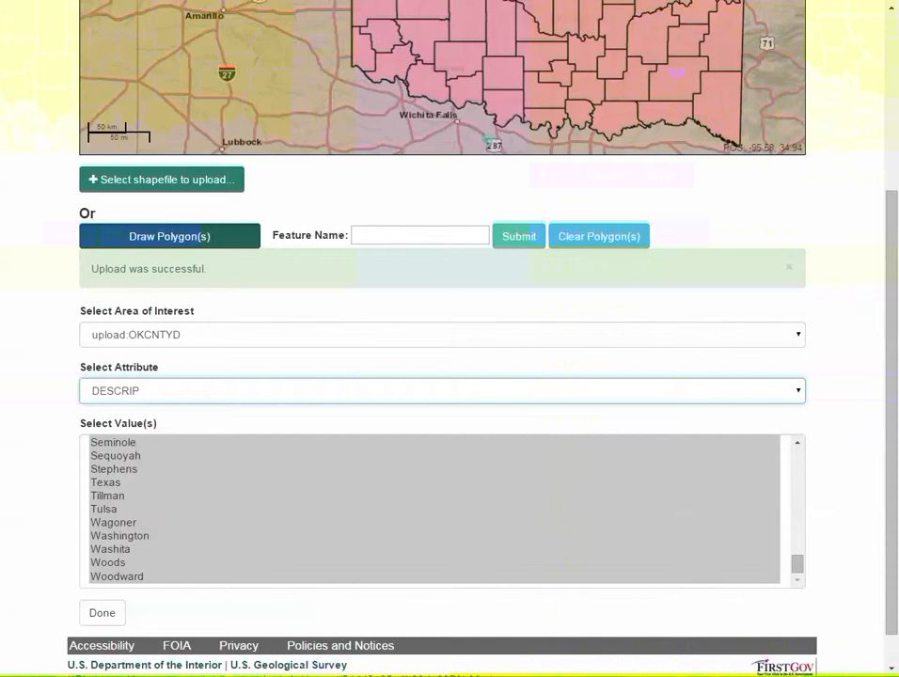
click(120, 536)
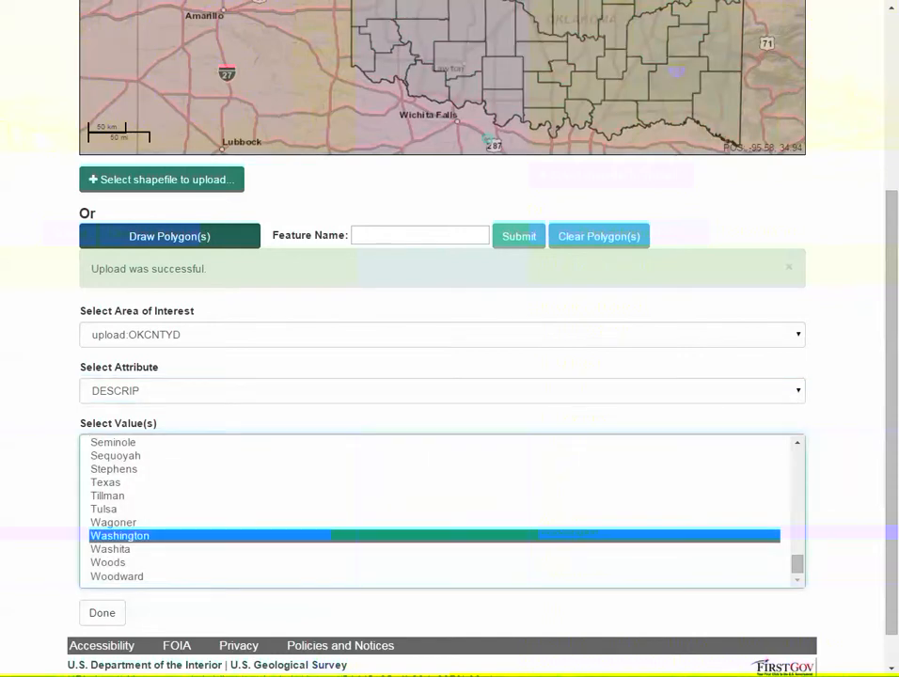
scroll(442, 339, up, 3)
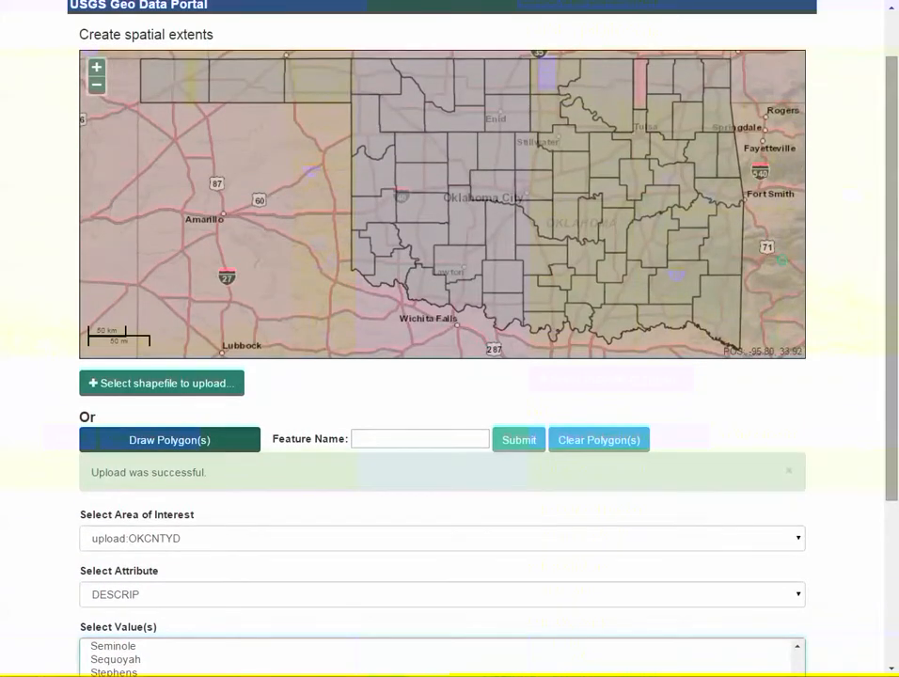
scroll(441, 338, down, 3)
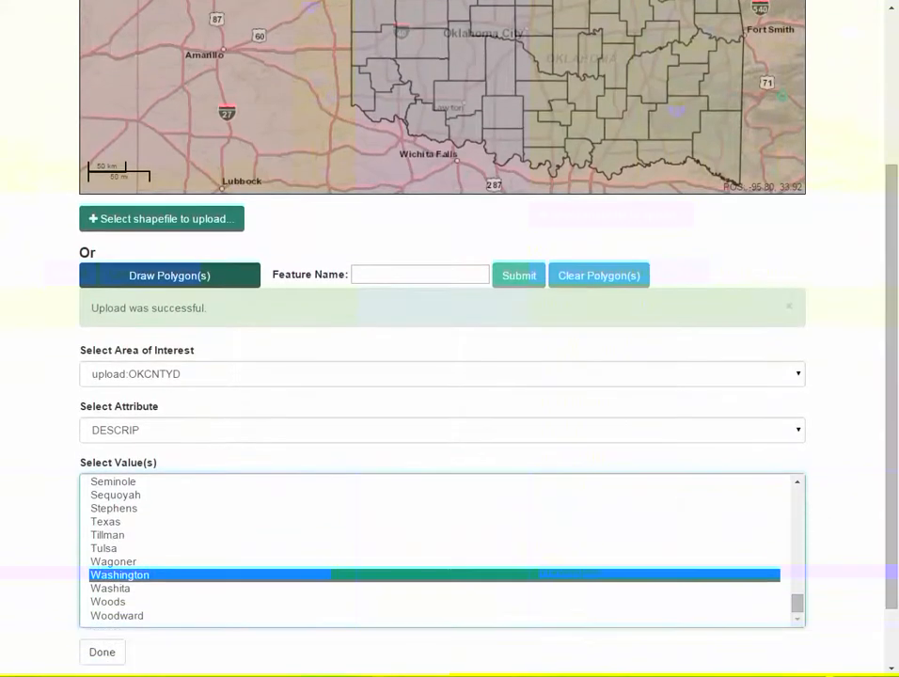
click(114, 509)
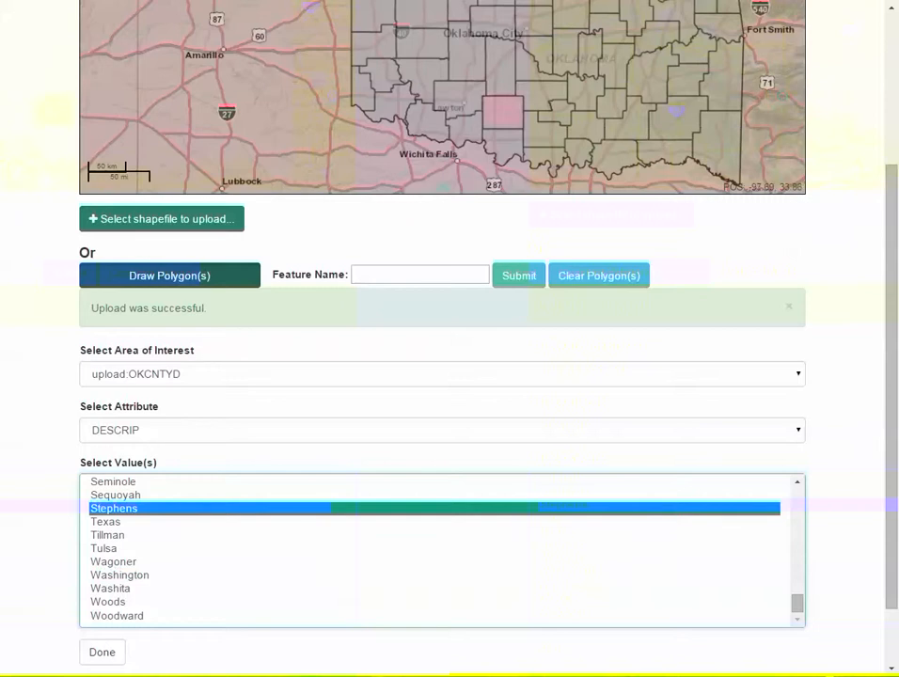
click(111, 588)
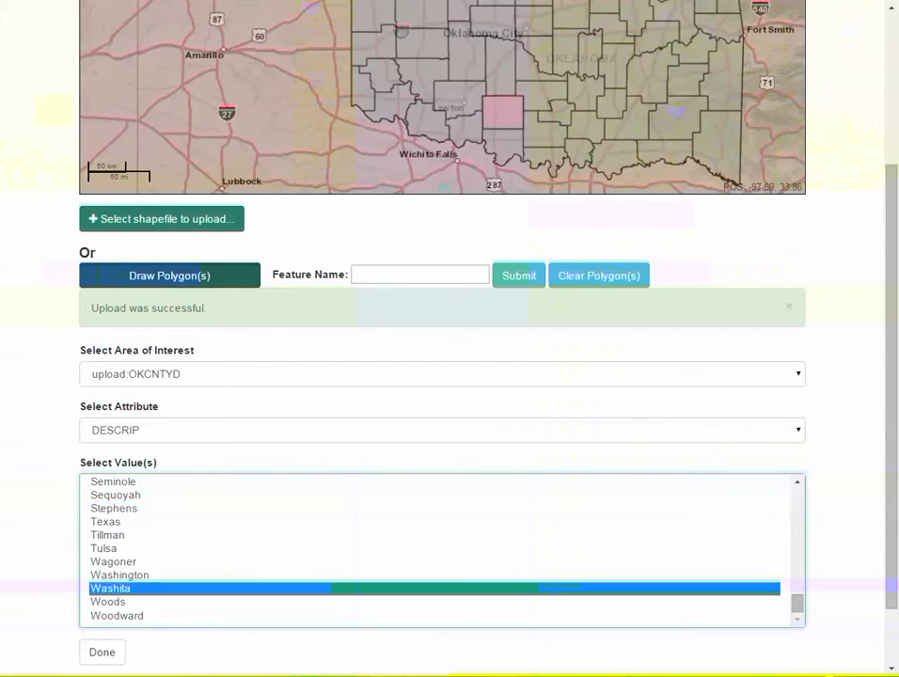
click(117, 616)
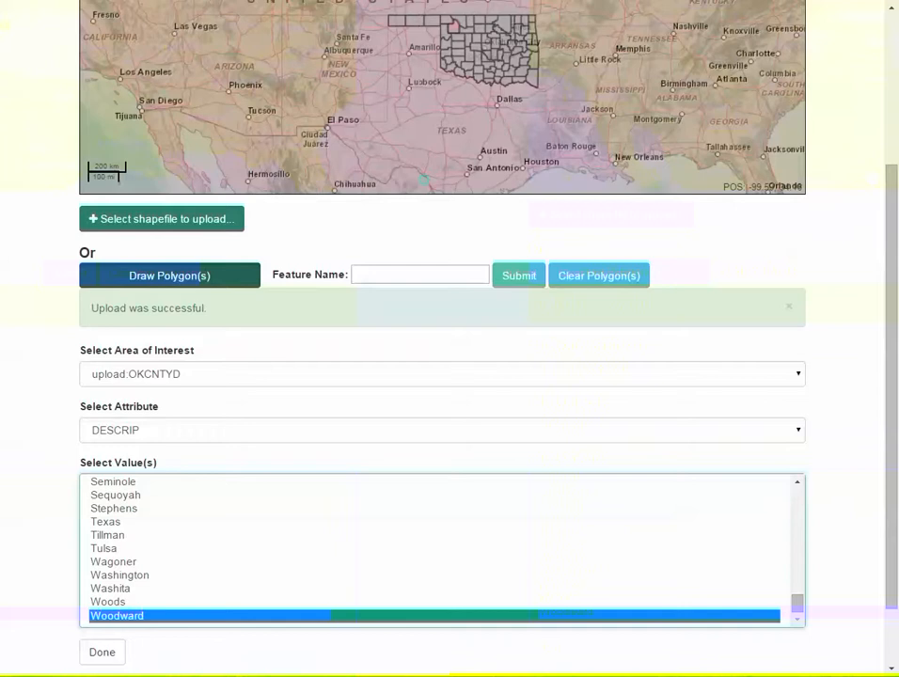
click(101, 651)
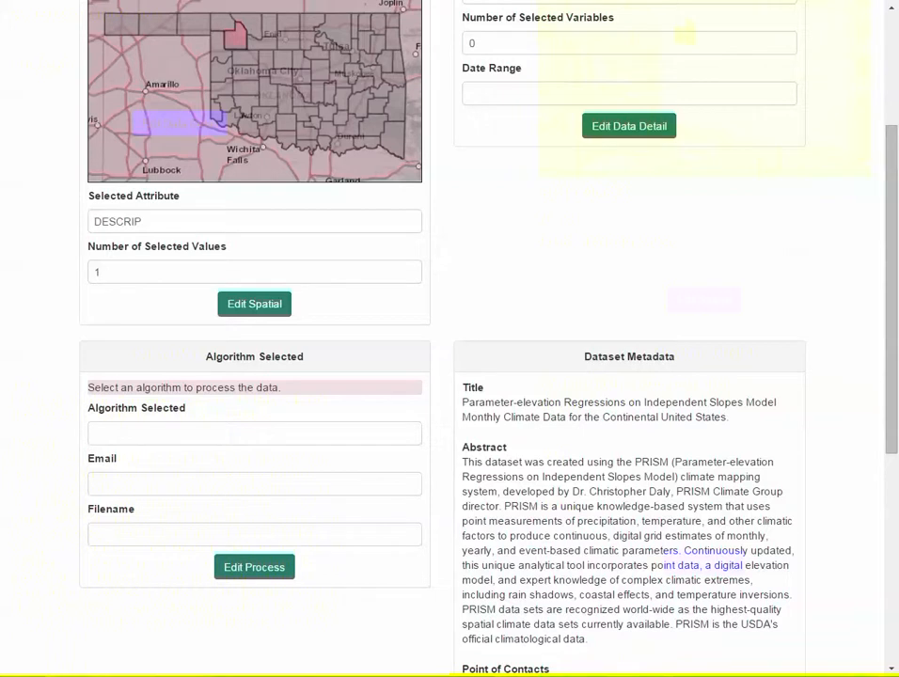
Go to Edit Process to show the available processing algorithms
click(254, 567)
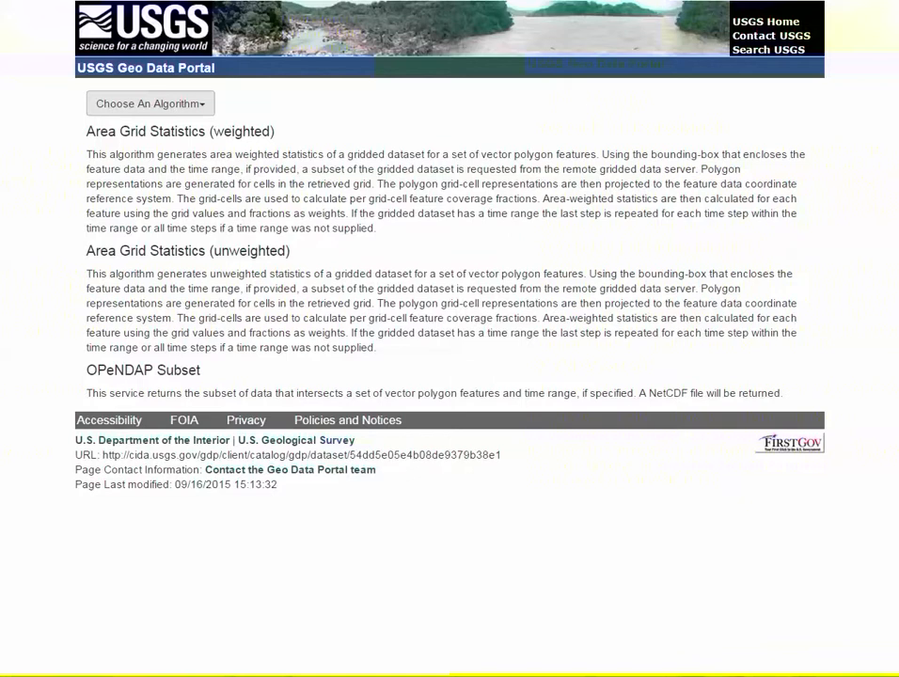
Choose Area Grid Statistics (unweighted) and select all seven statistics
click(150, 104)
click(181, 169)
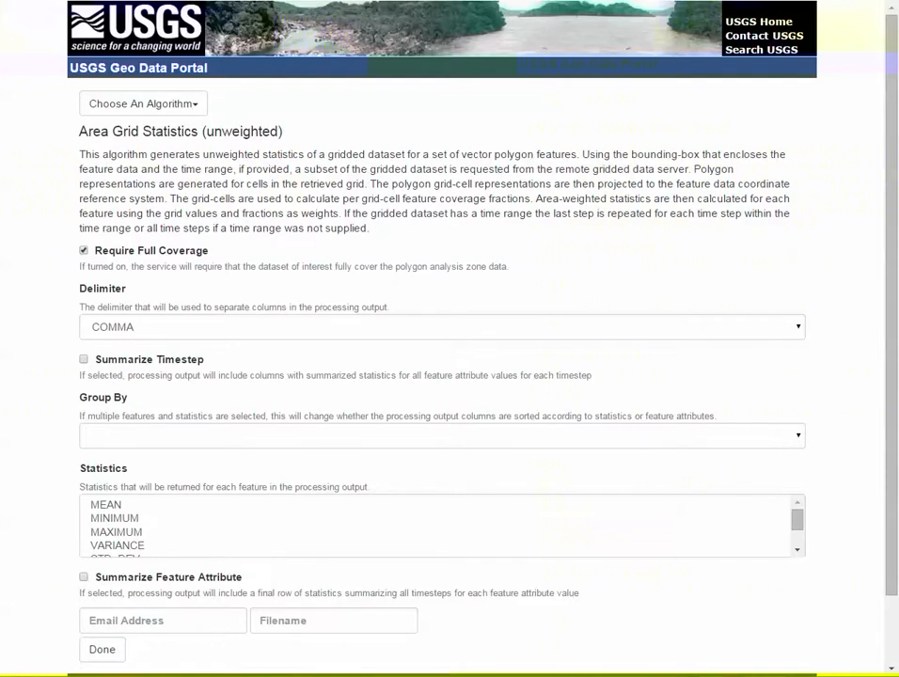
click(106, 505)
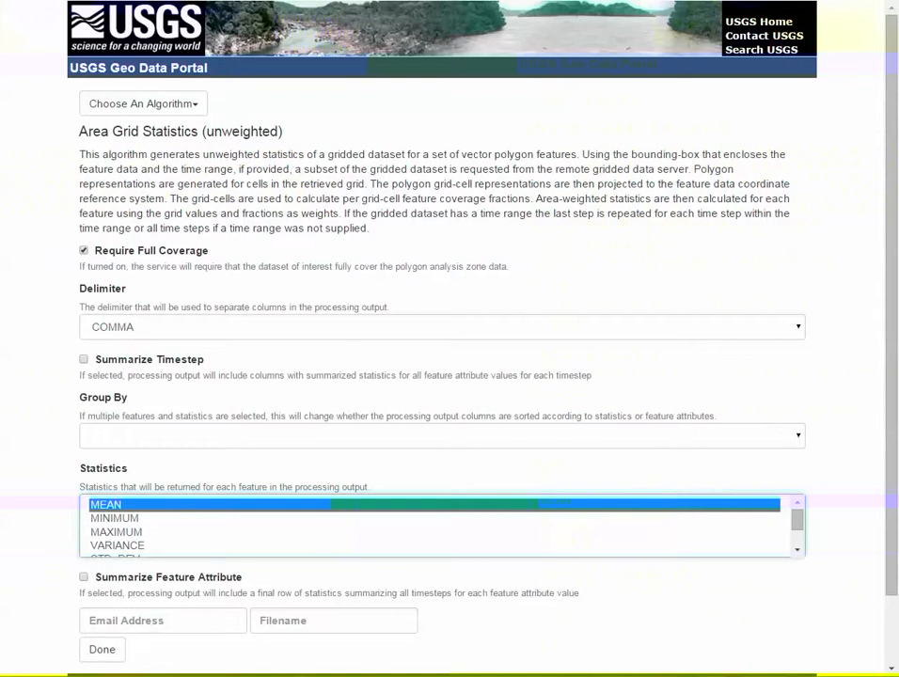
scroll(435, 525, down, 1)
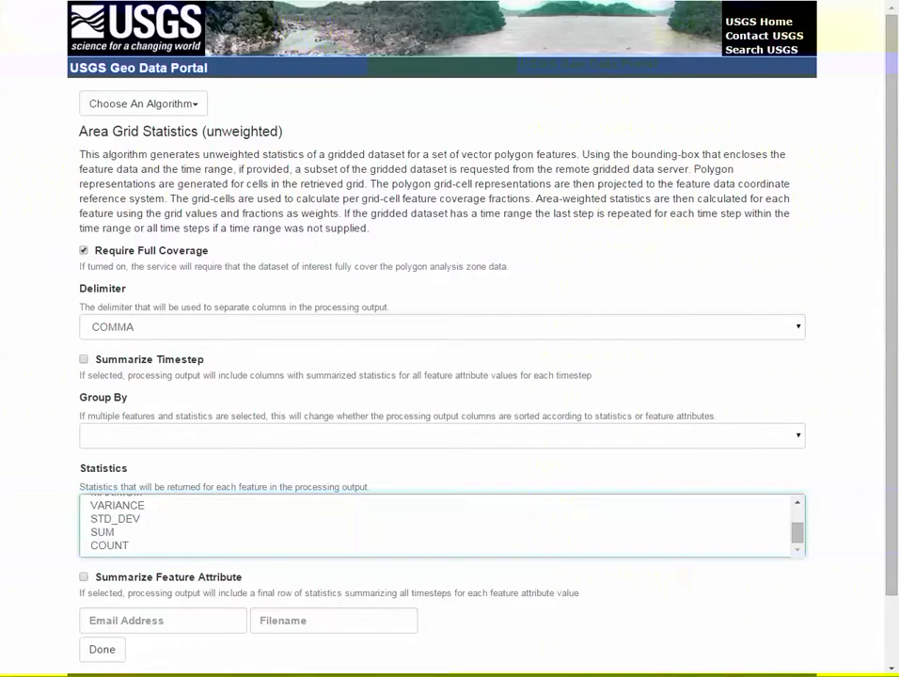
key(ctrl+a)
scroll(442, 376, down, 1)
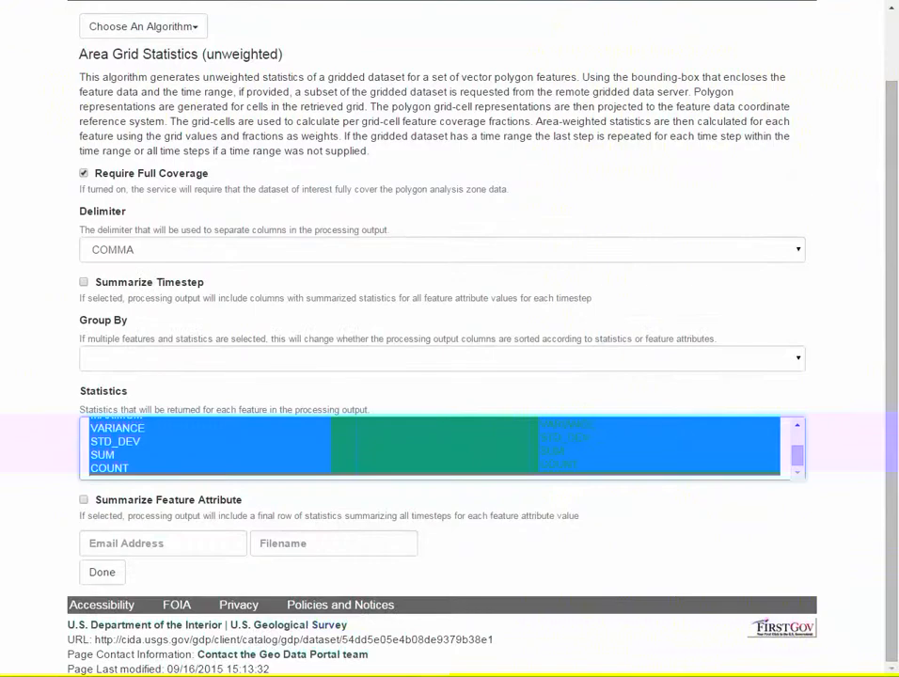
Enter the notification e-mail address and set the output filename to 'test'
click(162, 543)
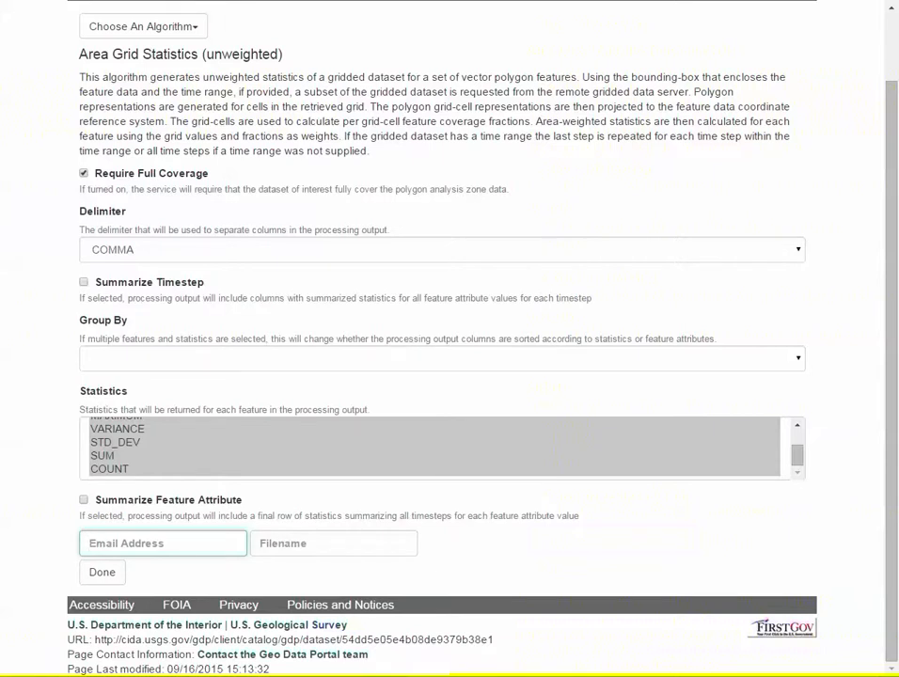
text(d)
key(BackSpace)
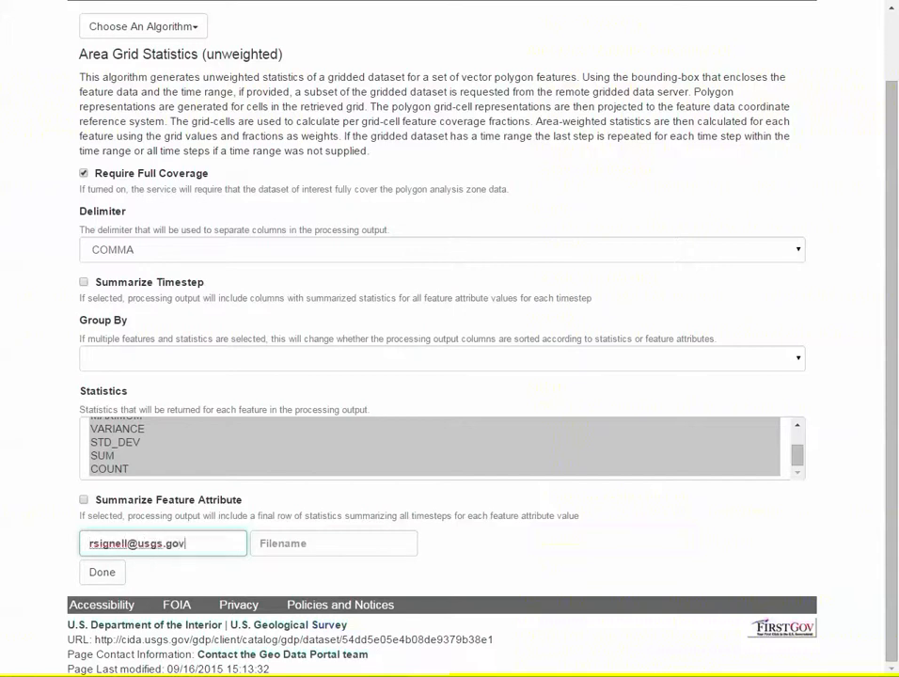
key(Tab)
text(test)
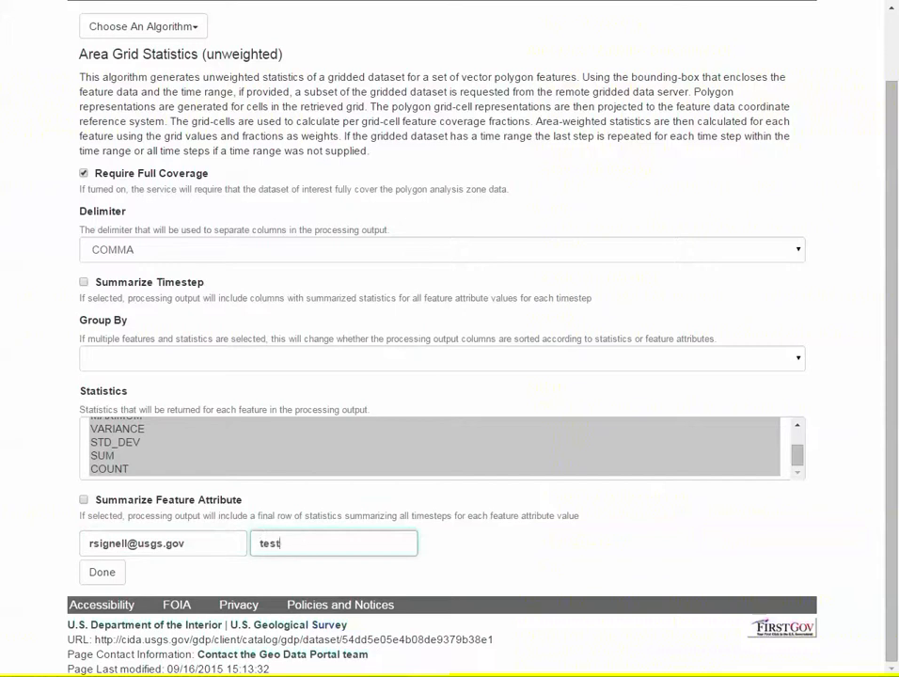
key(Tab)
key(Return)
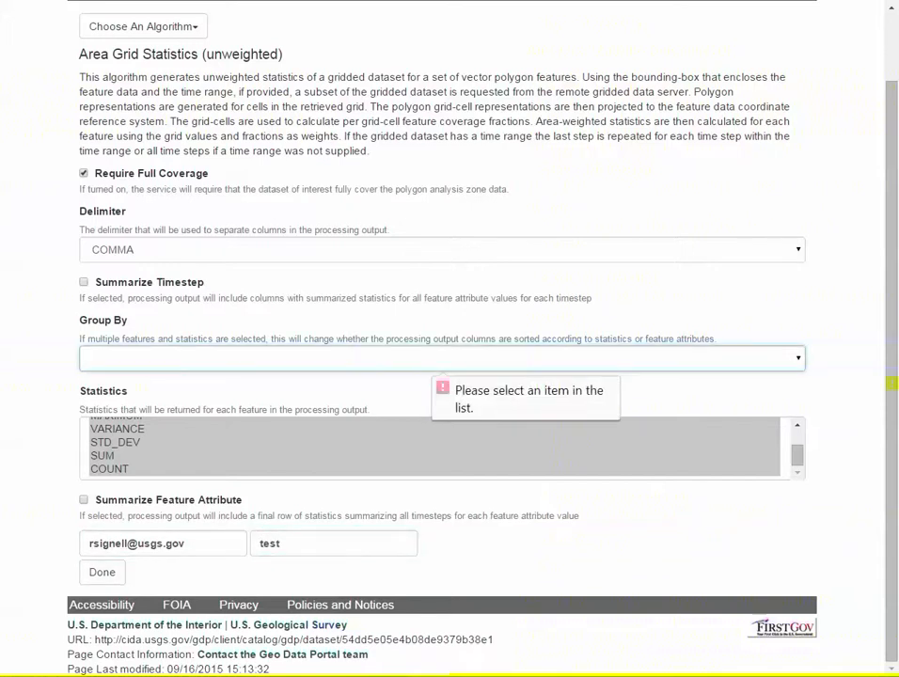
Group the output by STATISTIC and confirm the process settings
click(442, 358)
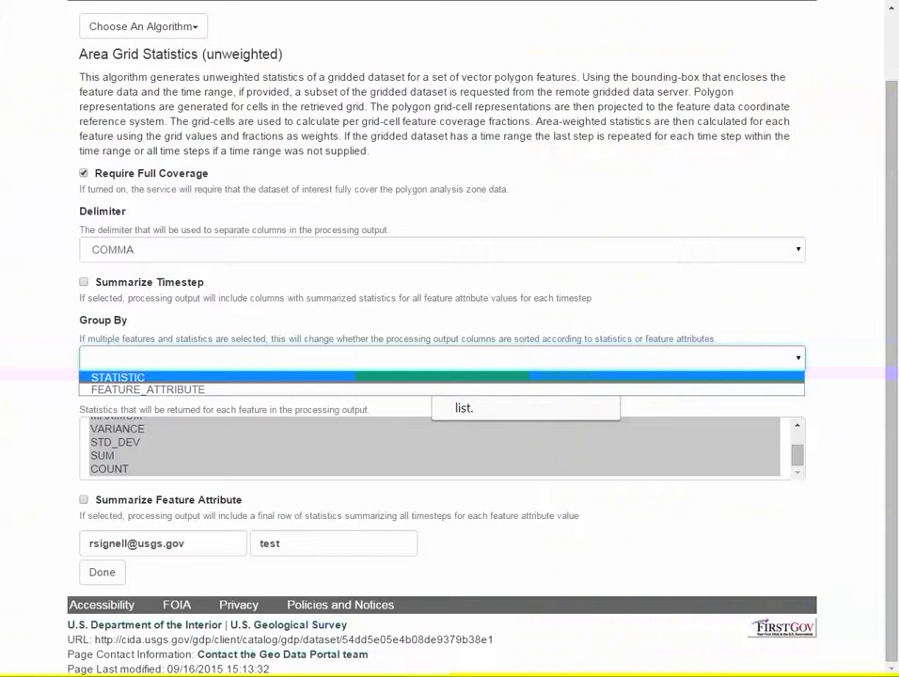
click(119, 377)
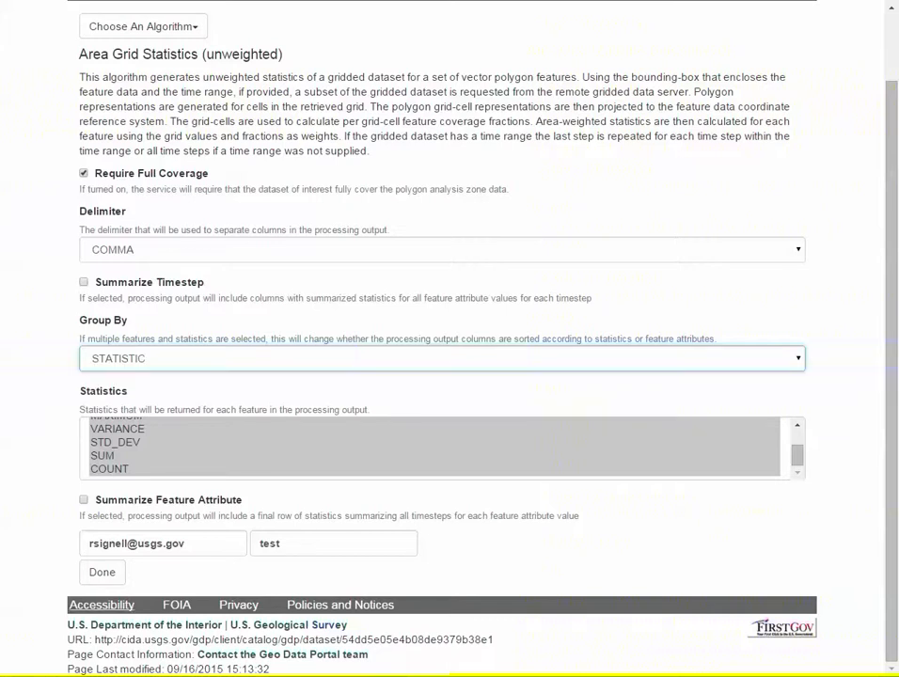
click(102, 572)
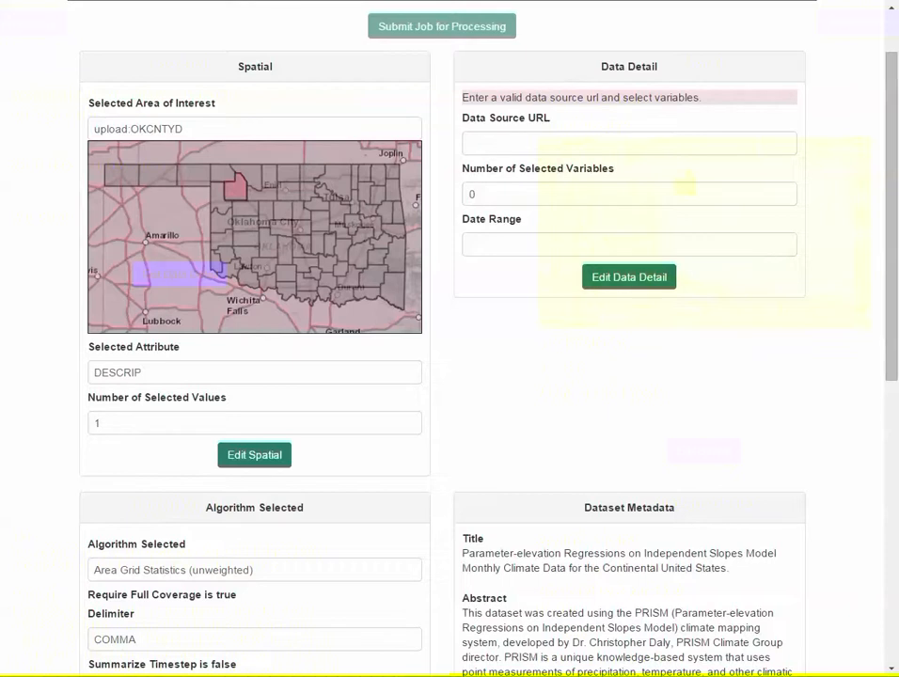
Review the job summary's spatial and process settings, then go to the Data Details editor
scroll(449, 338, down, 2)
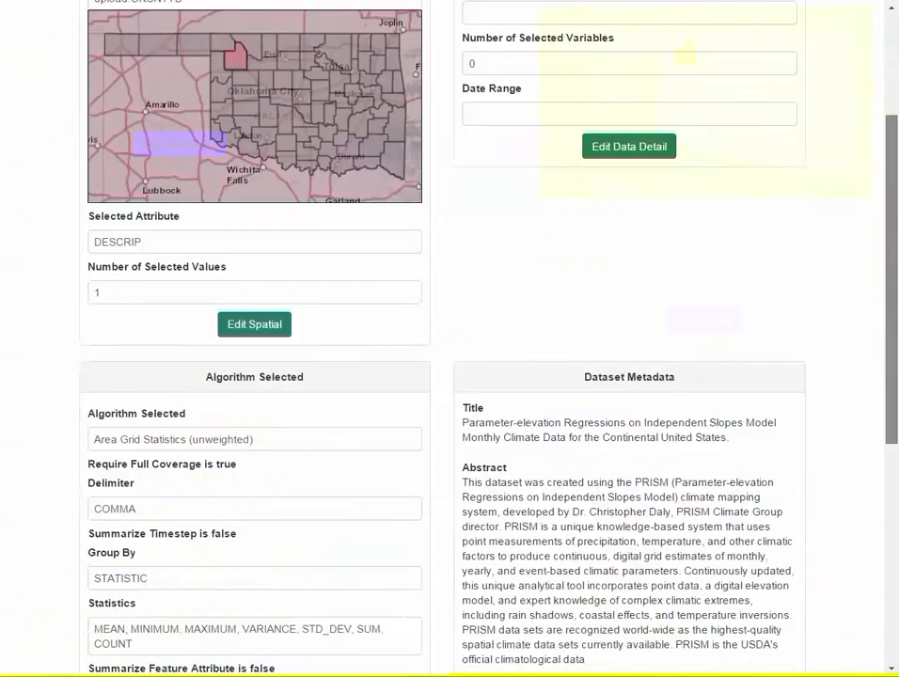
scroll(450, 338, down, 5)
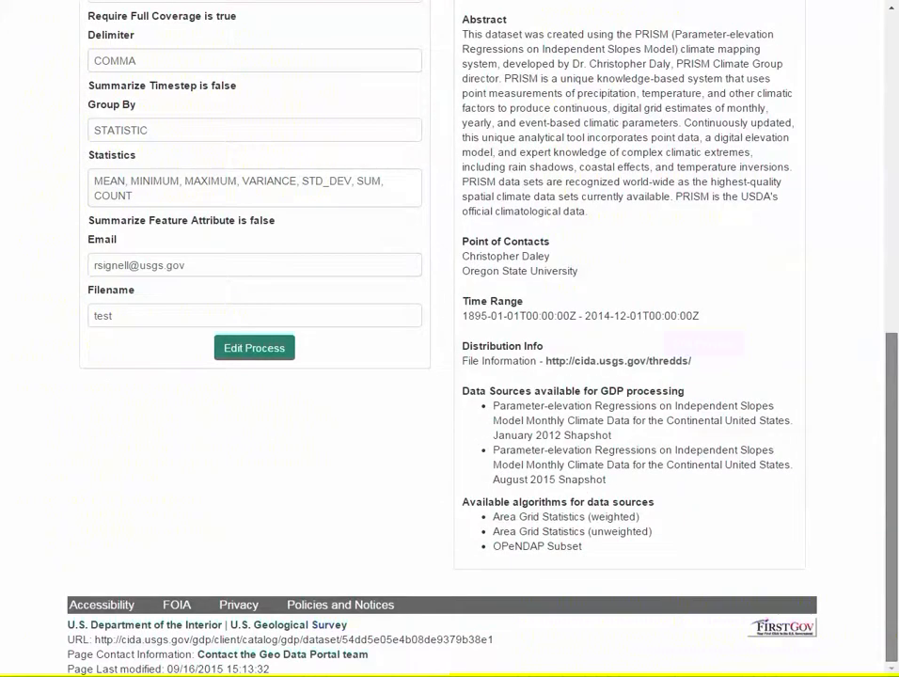
scroll(449, 338, up, 3)
scroll(449, 338, down, 3)
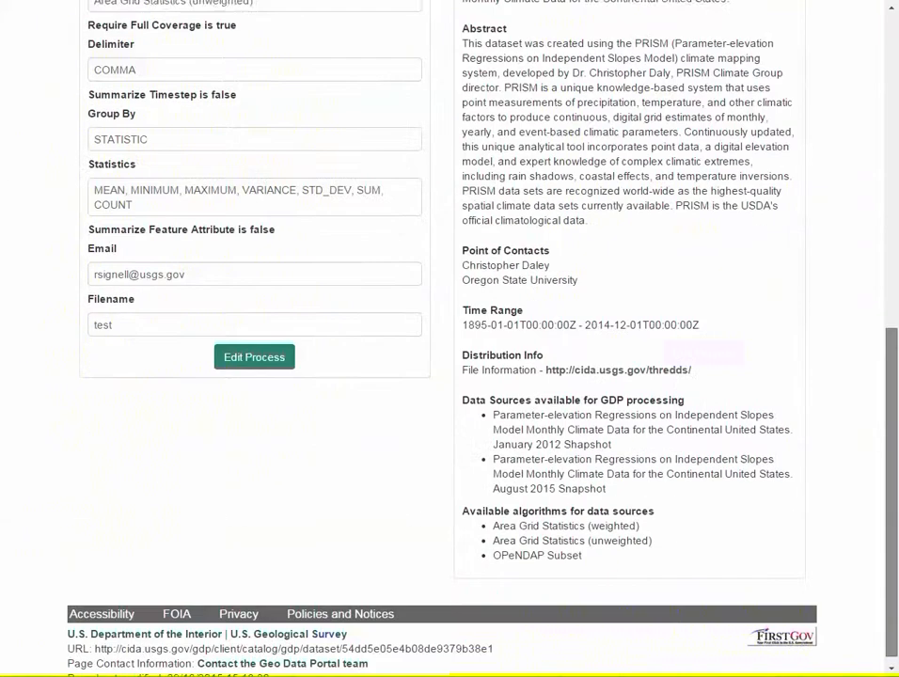
scroll(450, 338, down, 1)
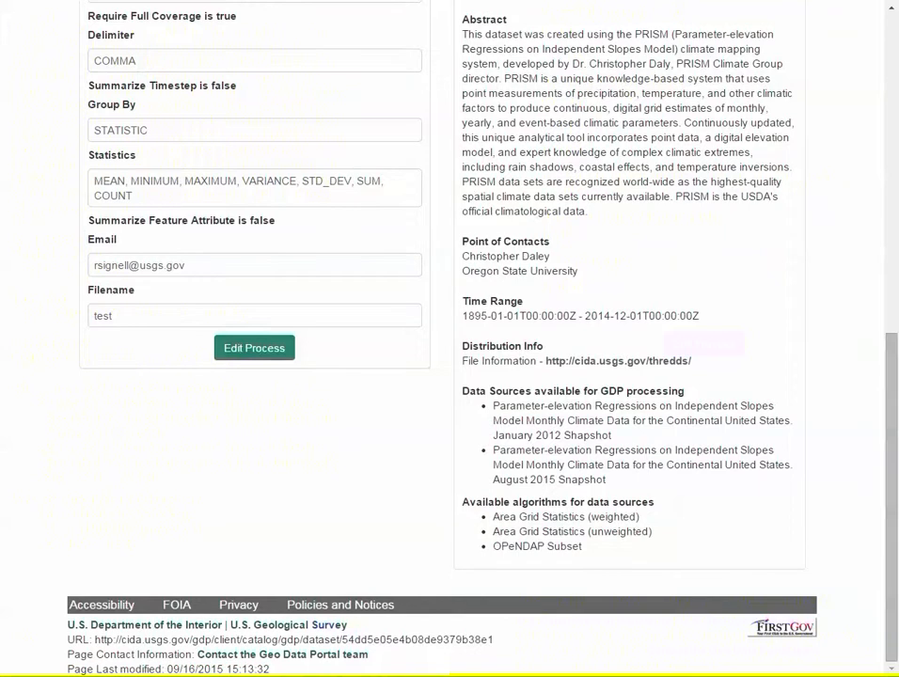
scroll(449, 339, up, 7)
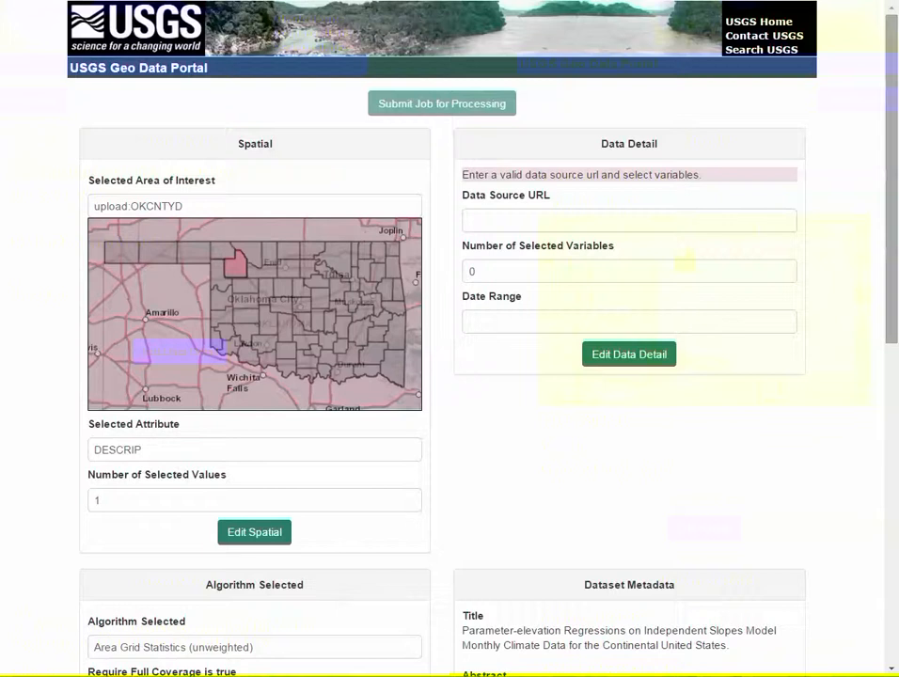
scroll(450, 339, down, 6)
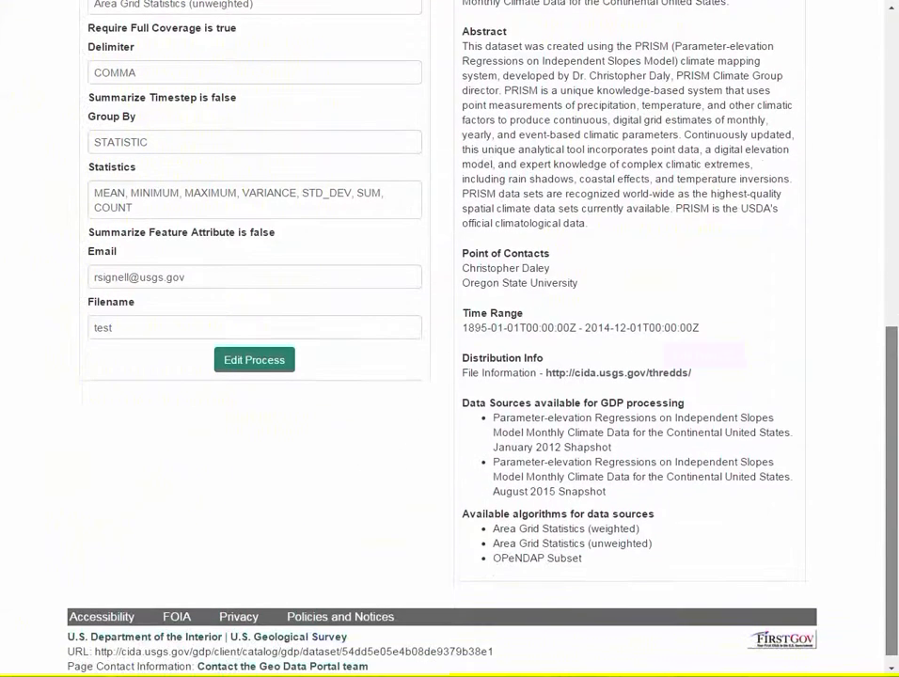
scroll(449, 338, up, 7)
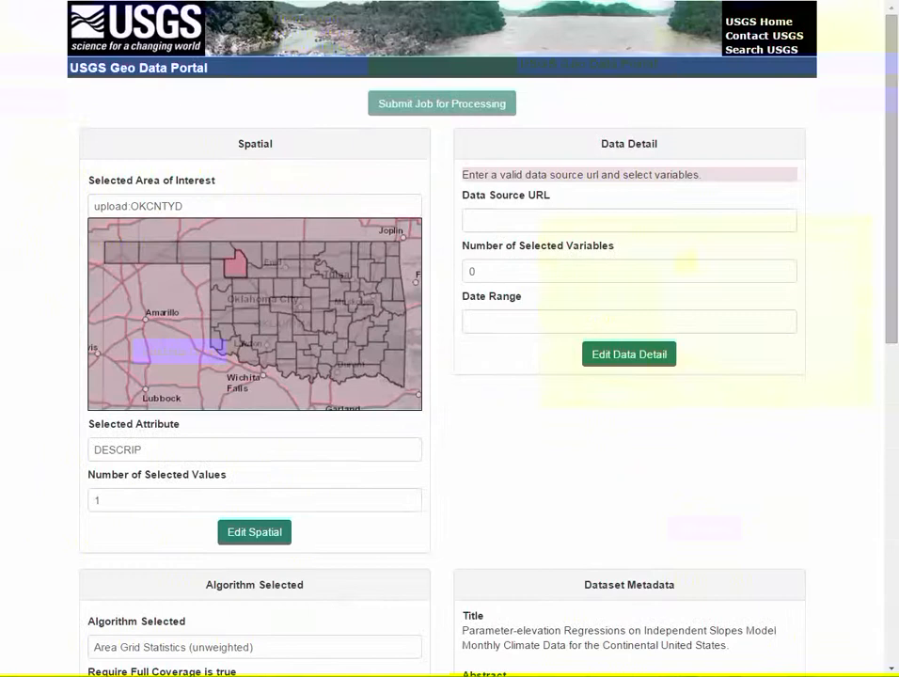
click(629, 354)
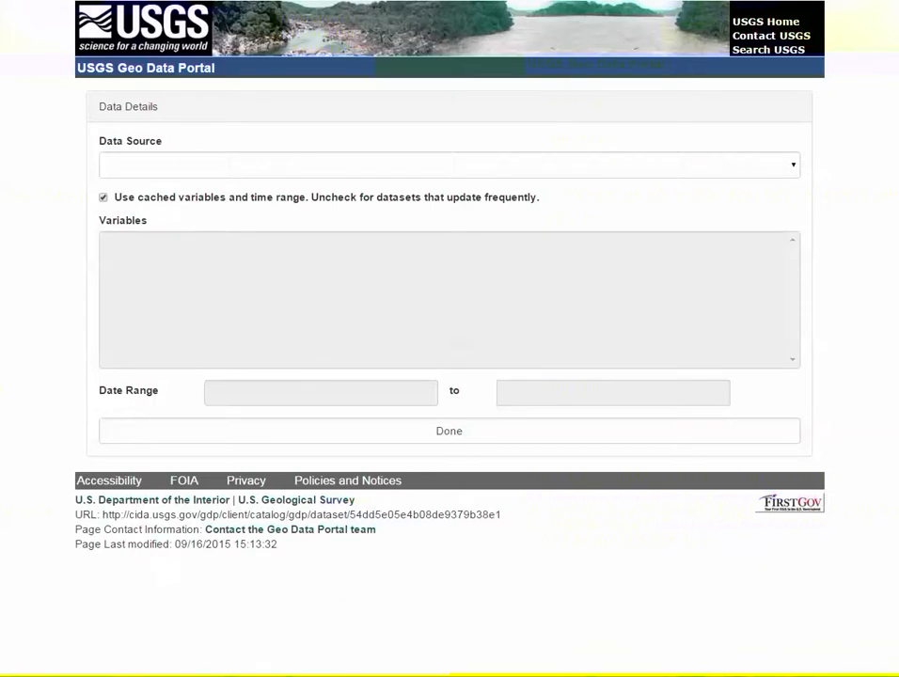
Use the August 2015 PRISM snapshot with variables ppt, tmx and tmn
click(449, 165)
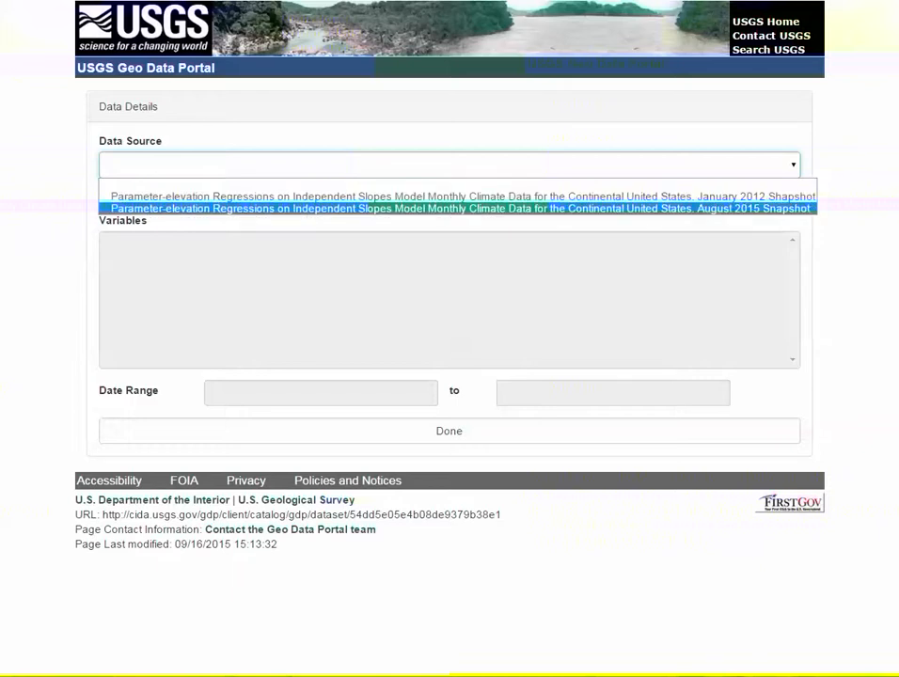
click(457, 208)
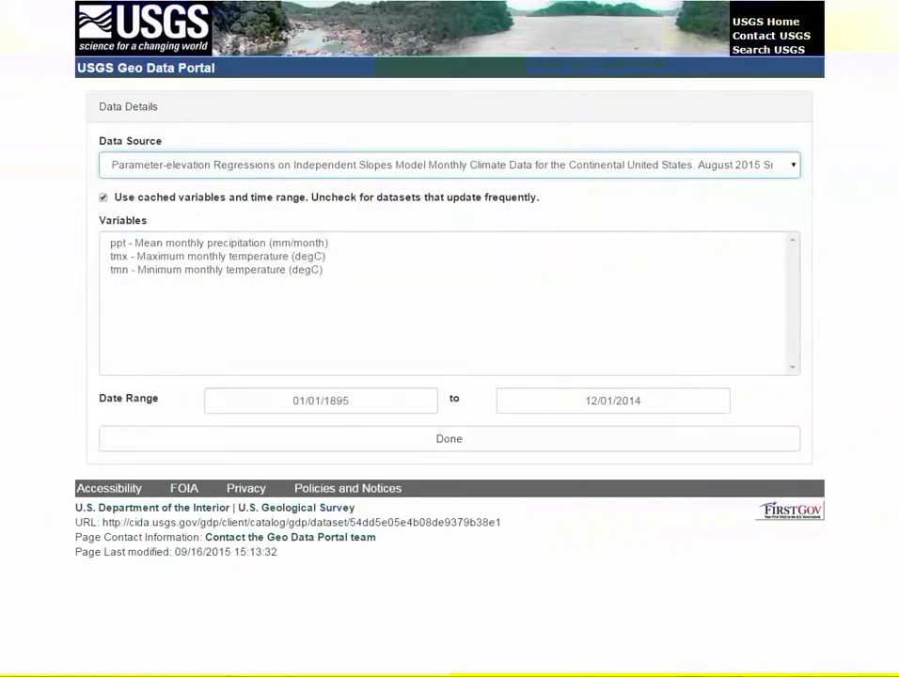
click(219, 244)
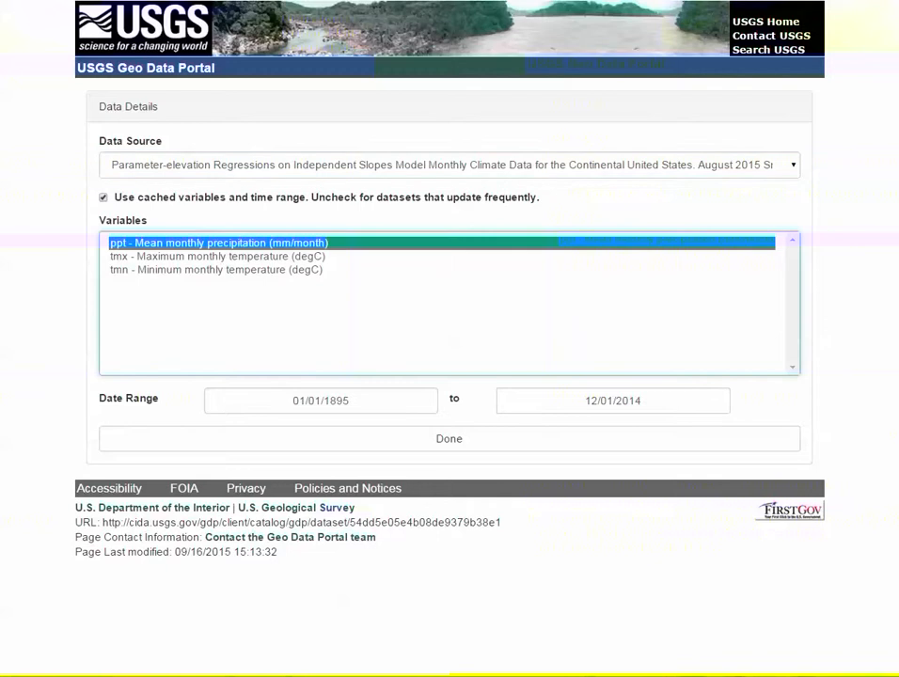
shift+click(218, 270)
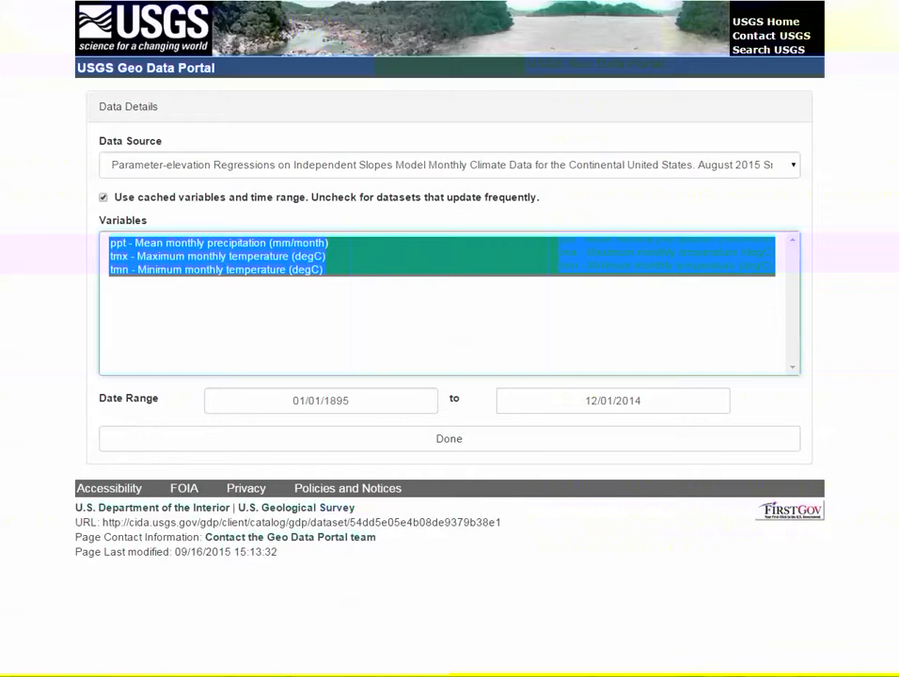
Set the date range to 01/01/1950 through 12/01/1955 and confirm the data details
double_click(335, 400)
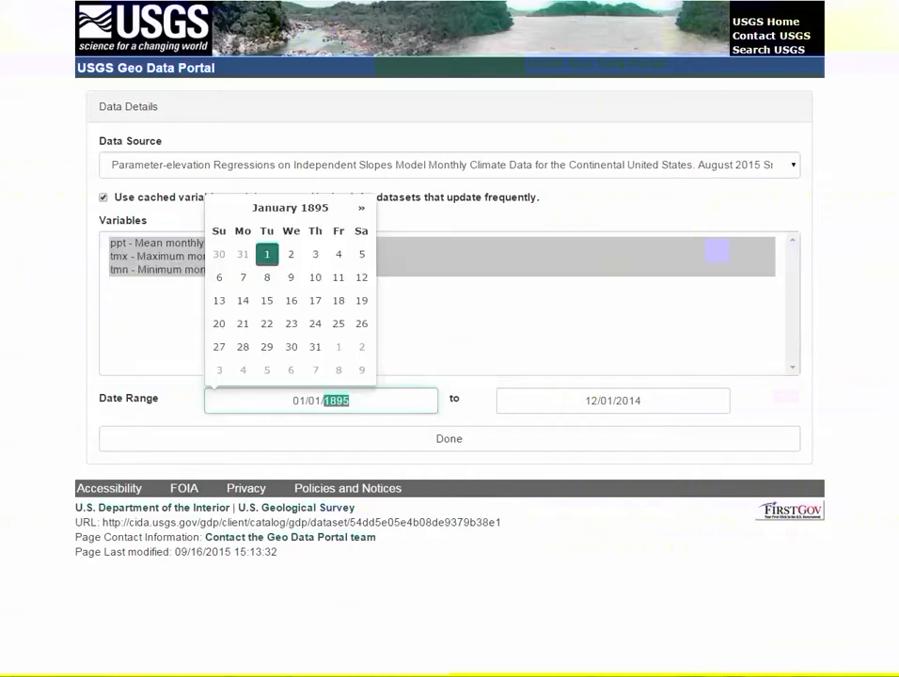
text(1950)
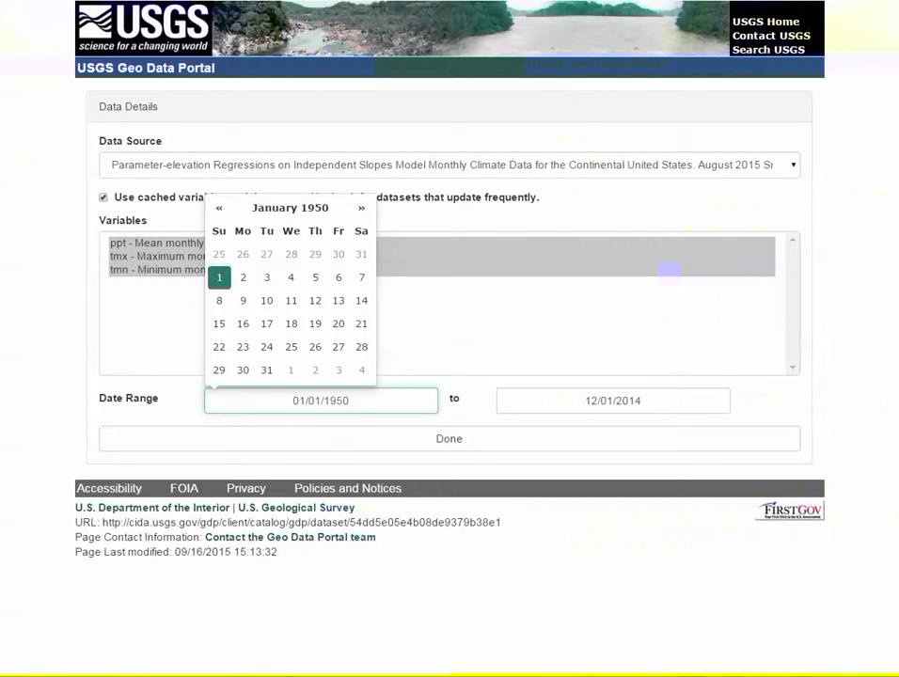
drag(643, 402, 614, 402)
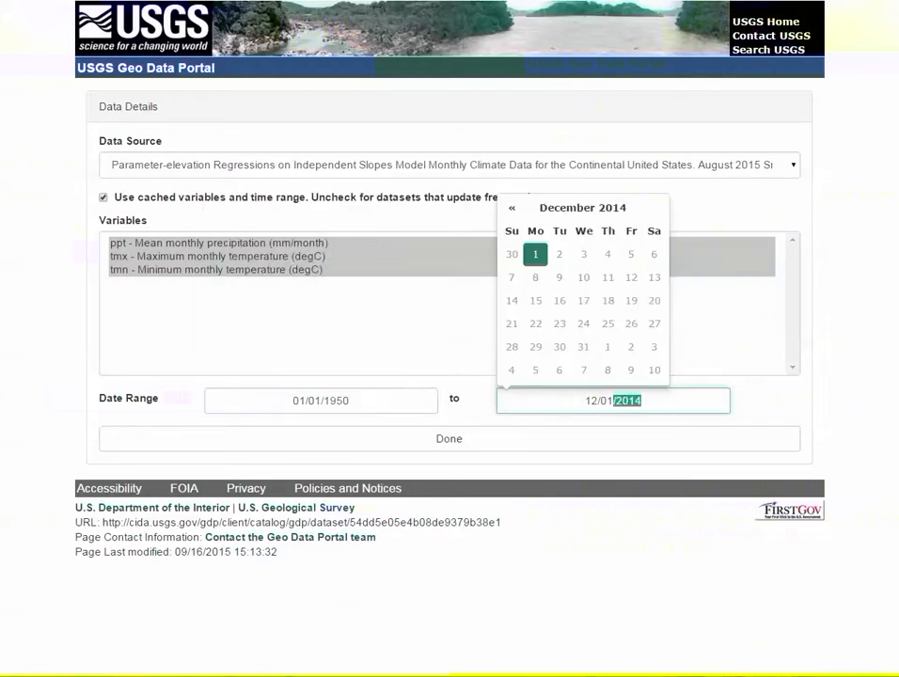
text(1955)
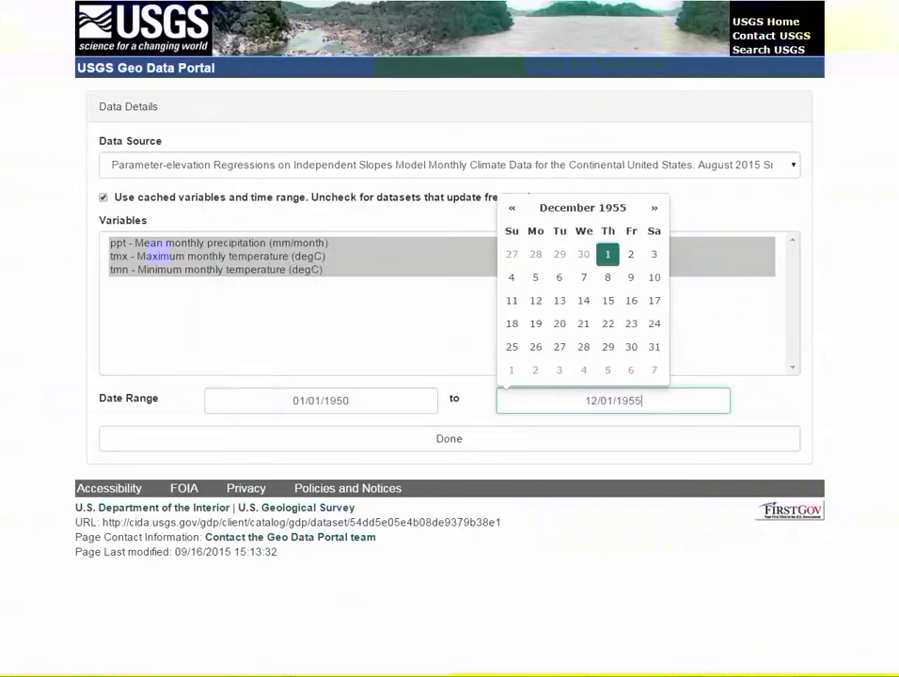
click(449, 439)
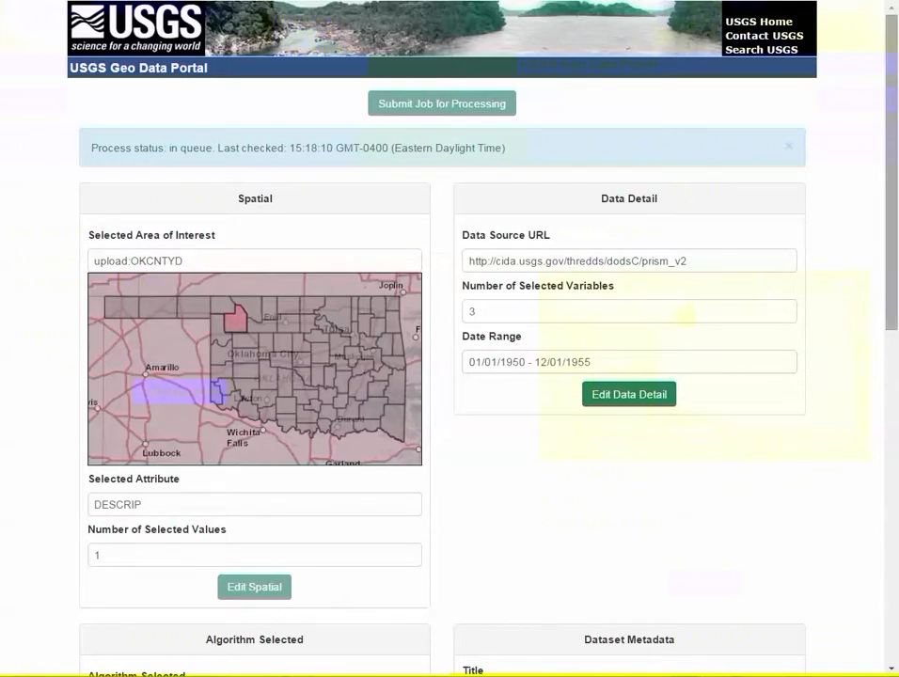
Scroll the queued job's summary to check filename test, seven statistics and COMMA delimiter
scroll(442, 376, down, 7)
scroll(449, 338, down, 2)
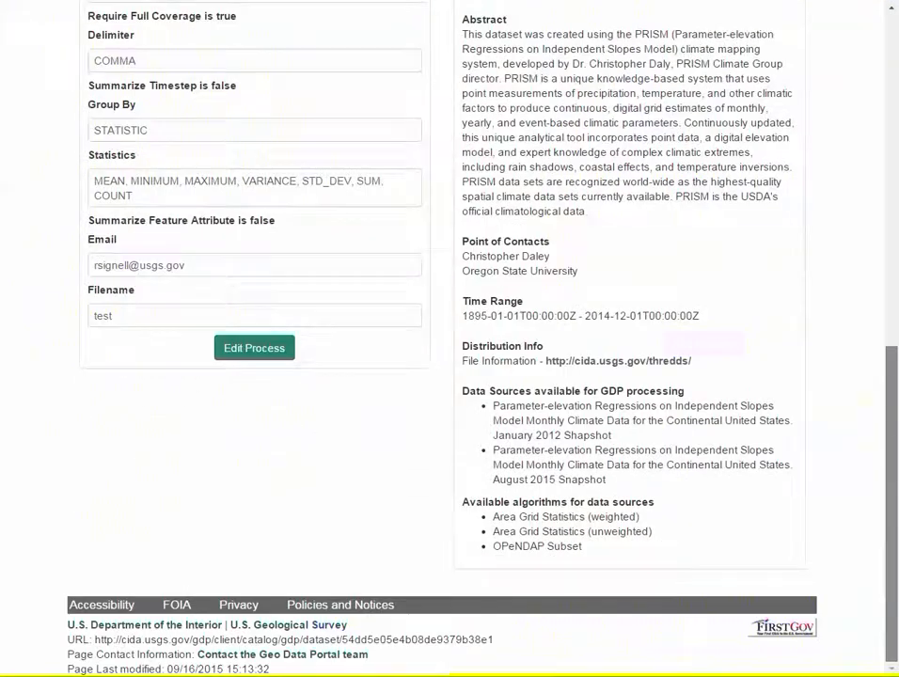
scroll(450, 339, up, 10)
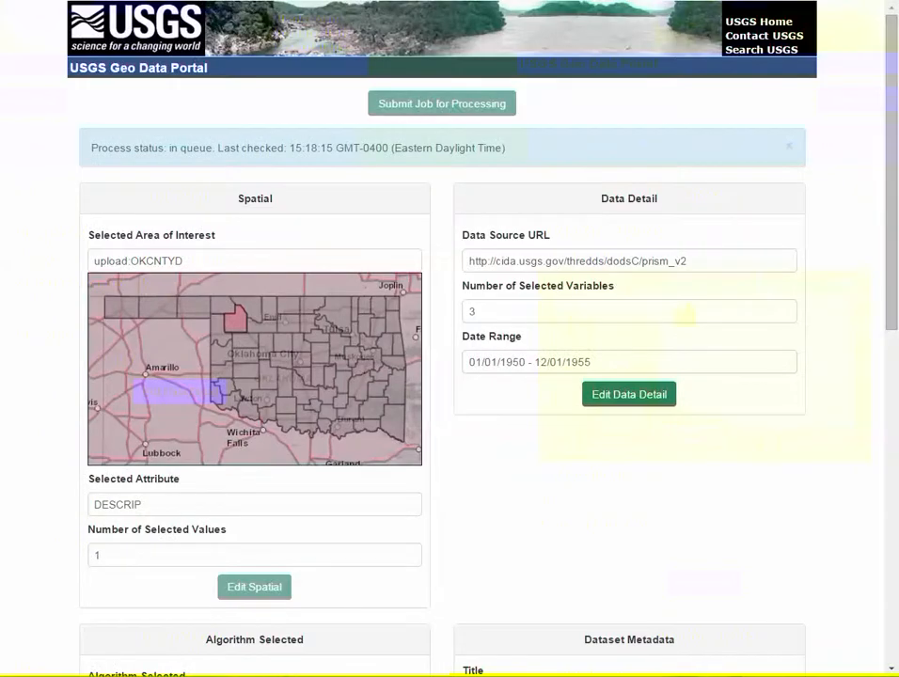